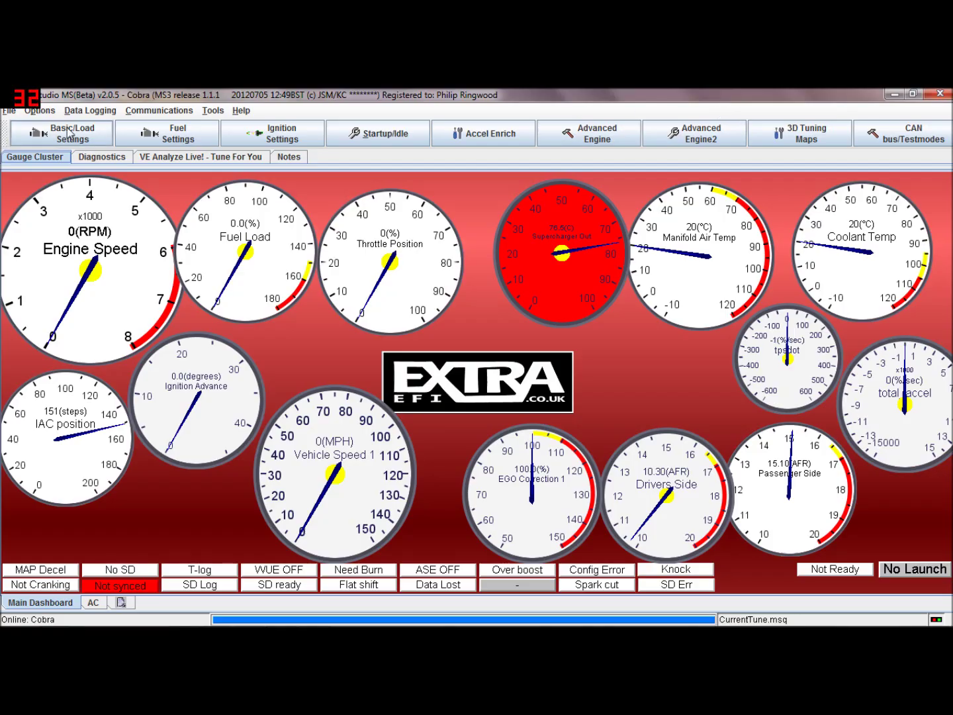
Open the MS3 General settings and review the Barometric Correction options, keeping Initial MAP Reading.
left_click(69, 132)
left_click(59, 170)
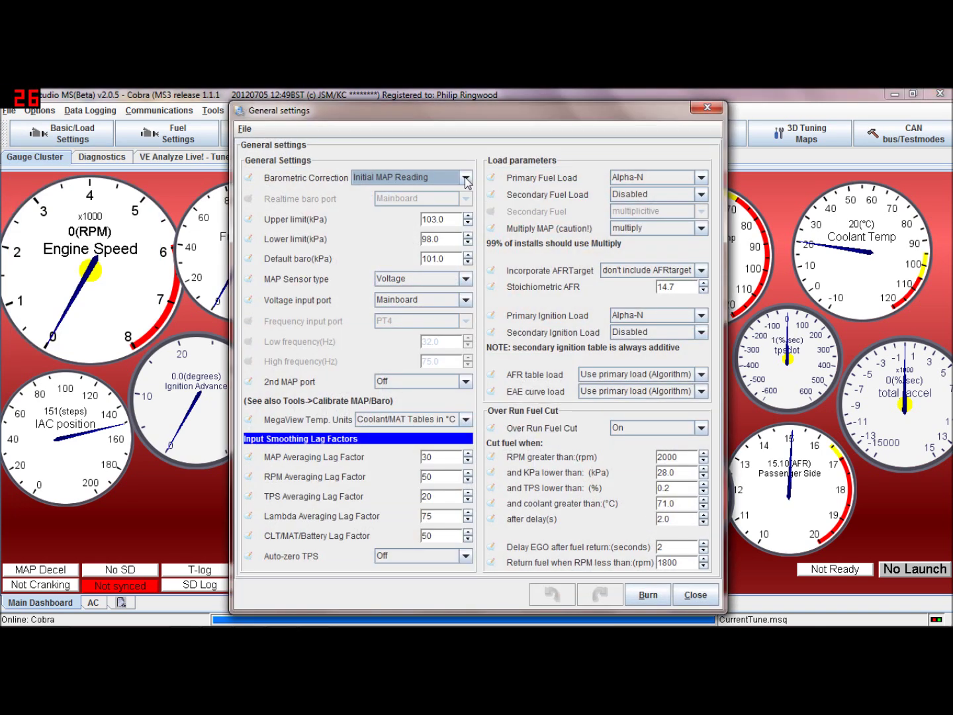
left_click(467, 178)
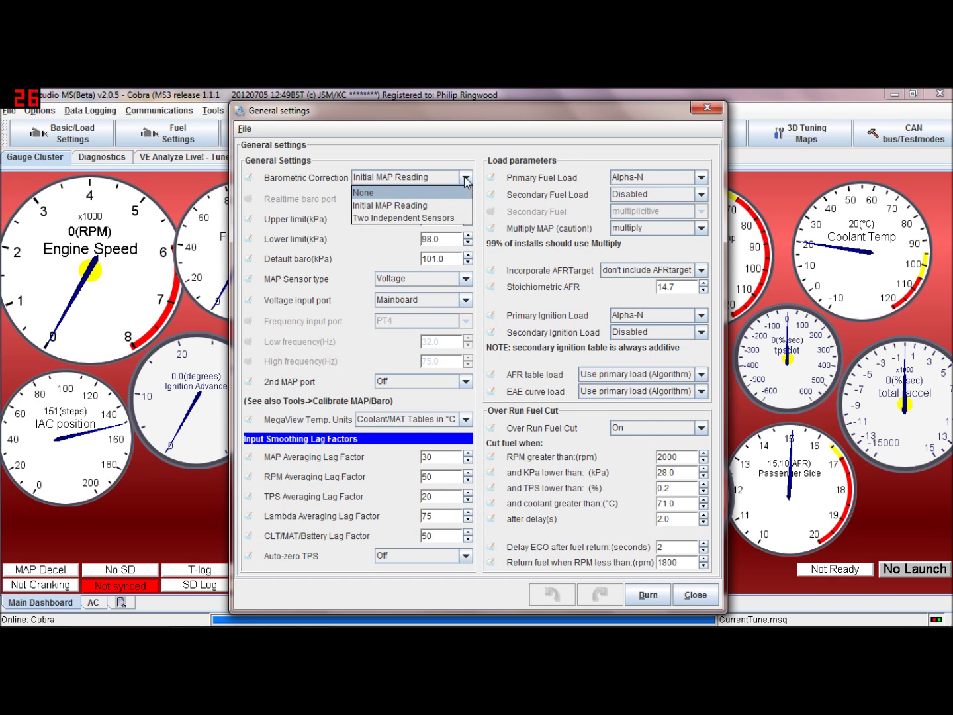
left_click(467, 178)
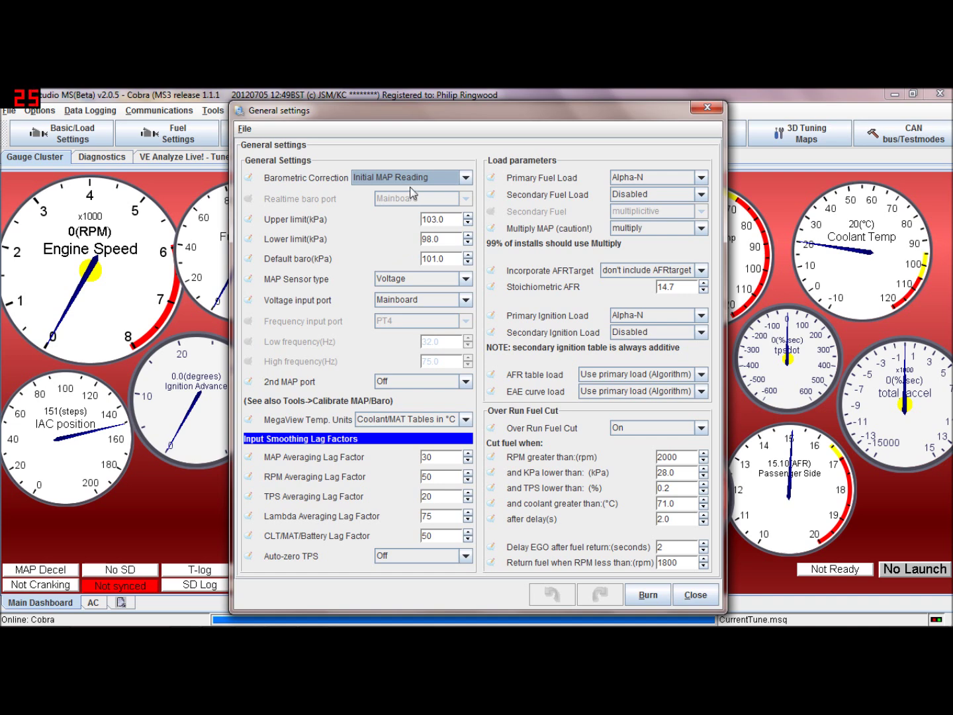
left_click(466, 178)
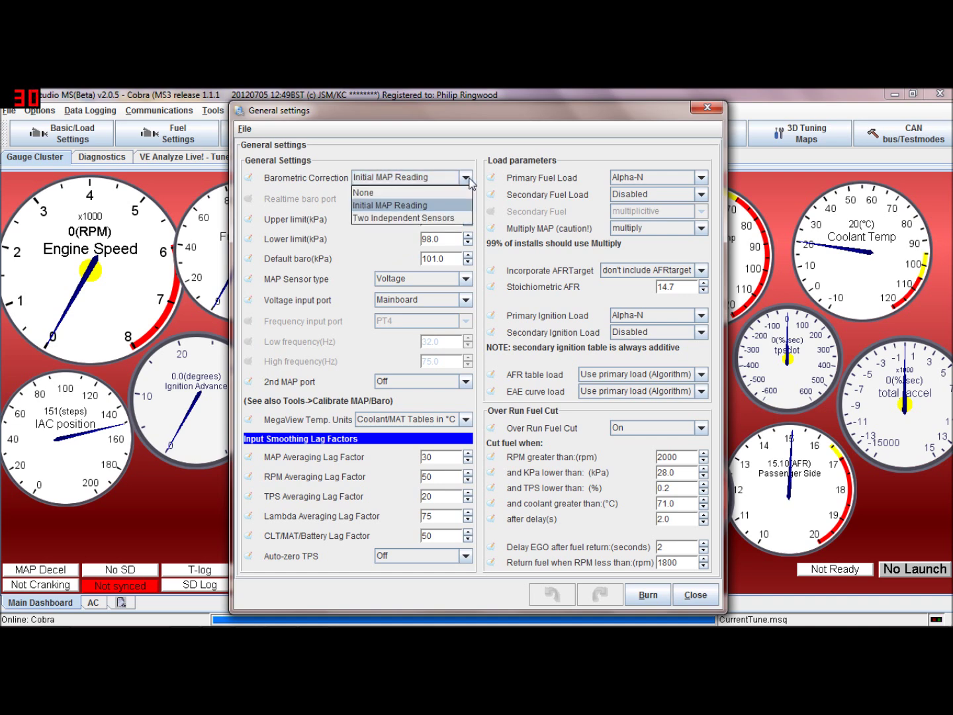
left_click(434, 210)
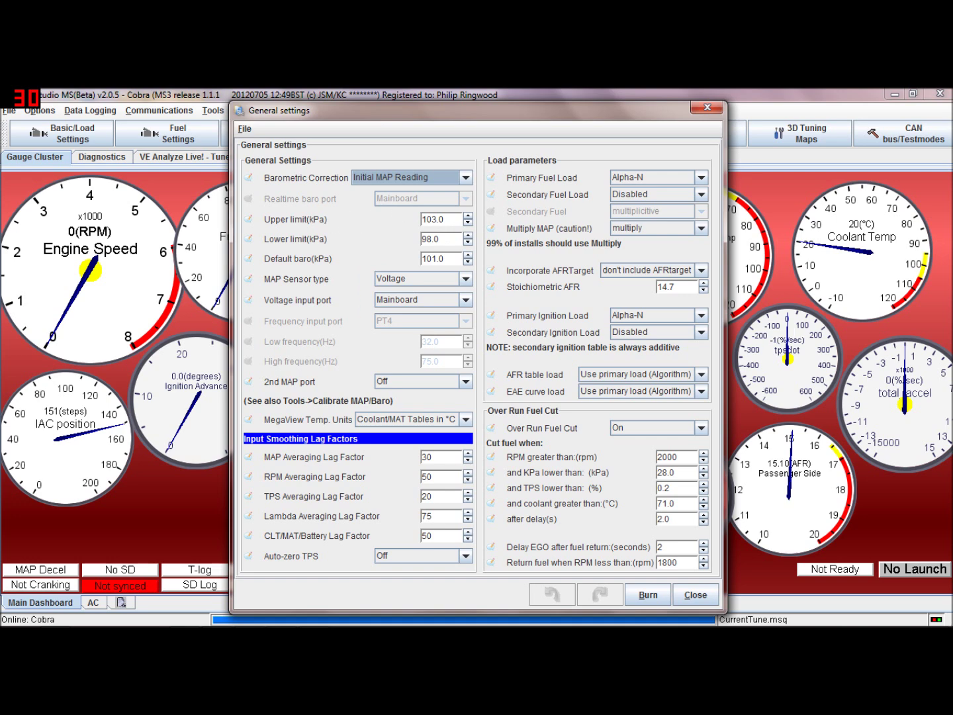
left_click(466, 178)
left_click(467, 179)
key("Tab")
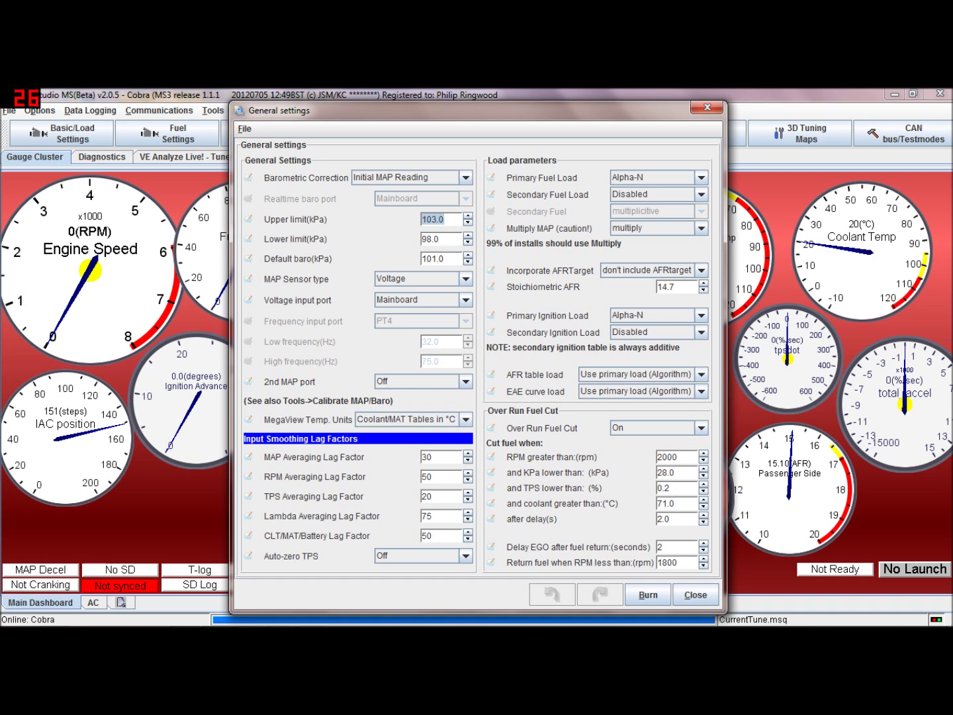
left_click(430, 239)
left_click(466, 177)
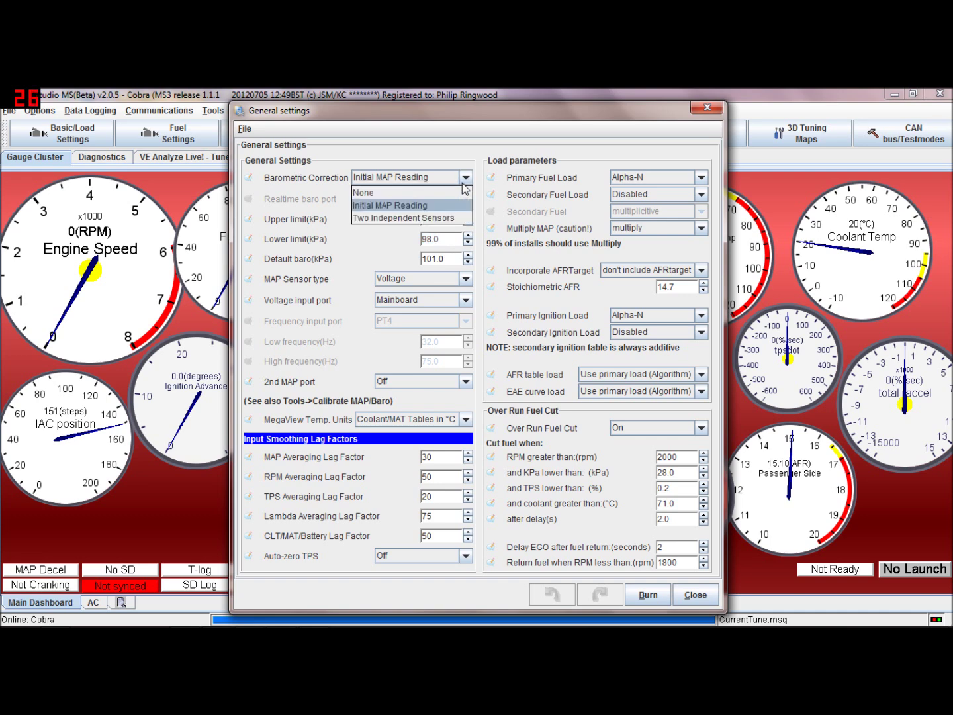
Switch Barometric Correction to Two Independent Sensors, keep baro port Mainboard, and move the dialog left.
left_click(442, 218)
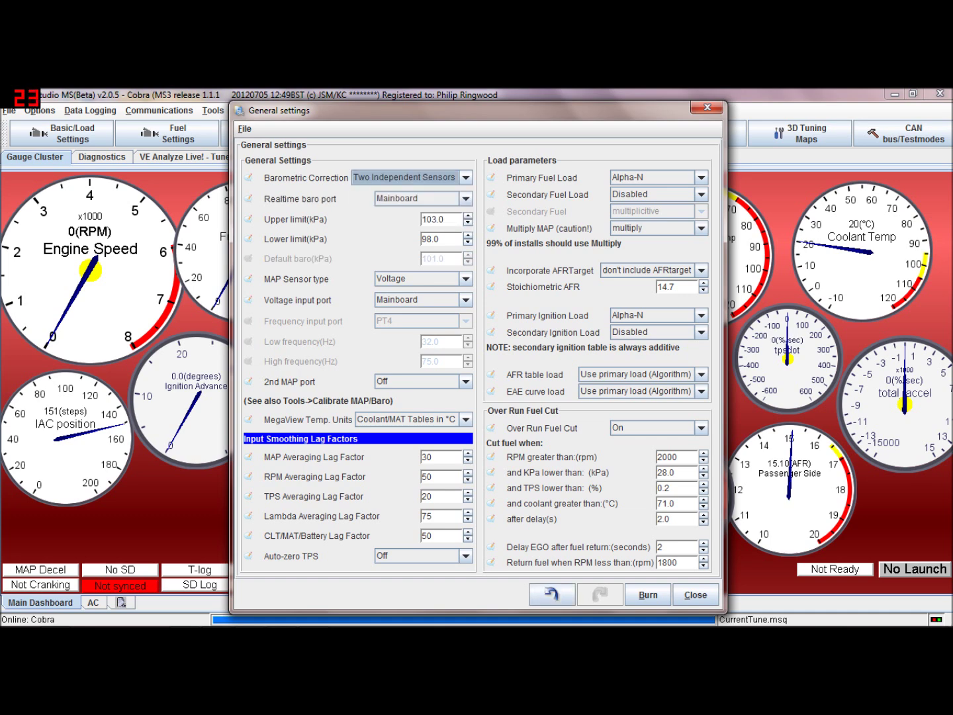
left_click(466, 200)
left_click(465, 199)
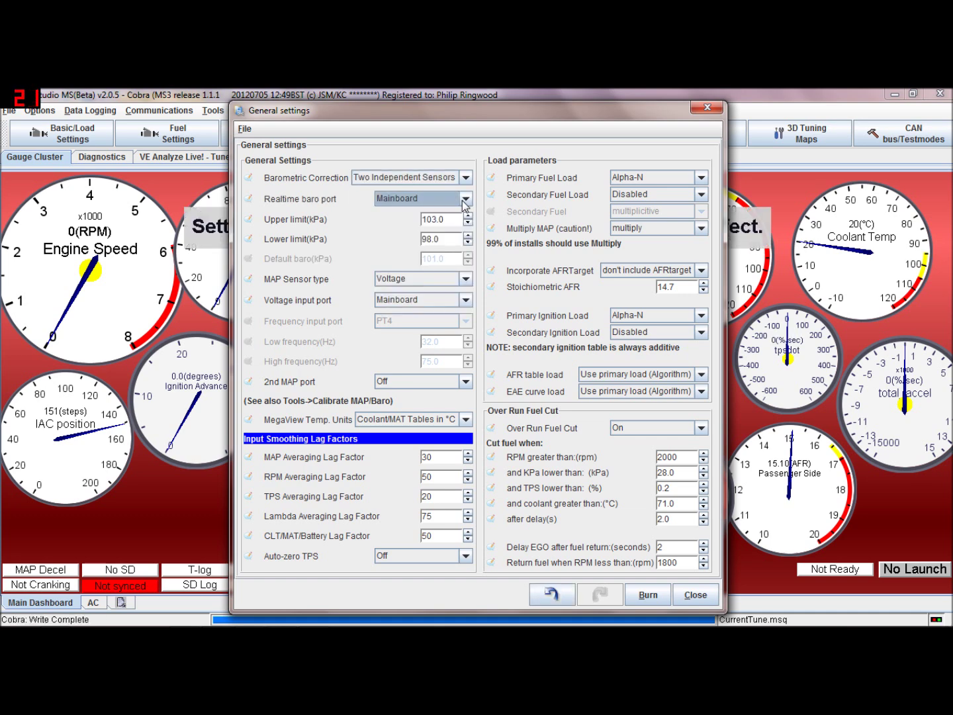
left_click(466, 199)
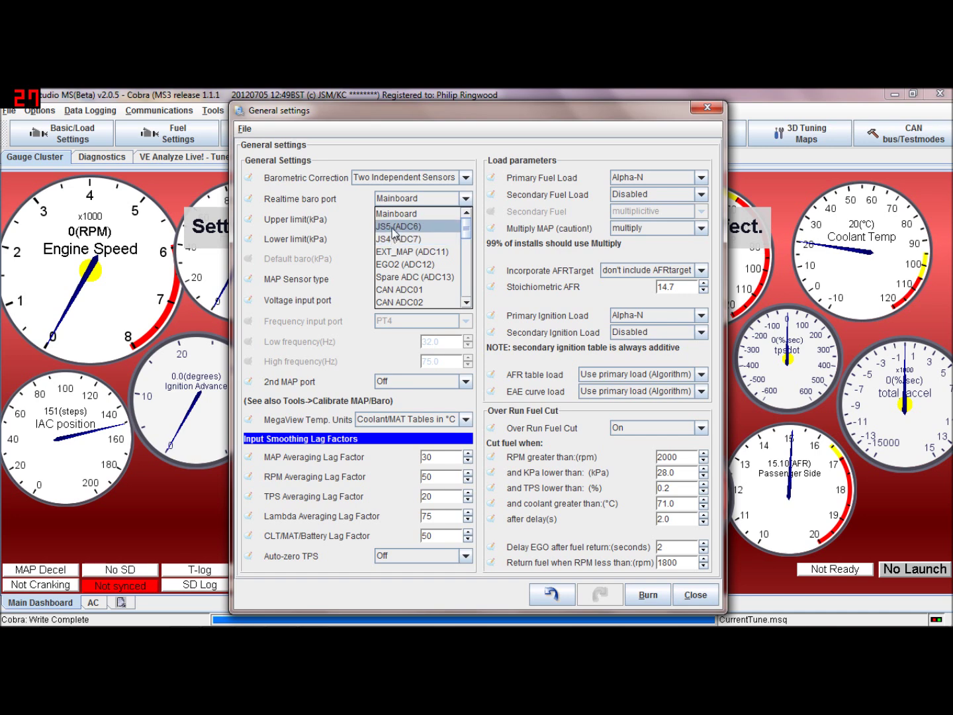
left_click(484, 114)
left_click_drag(483, 114, 334, 101)
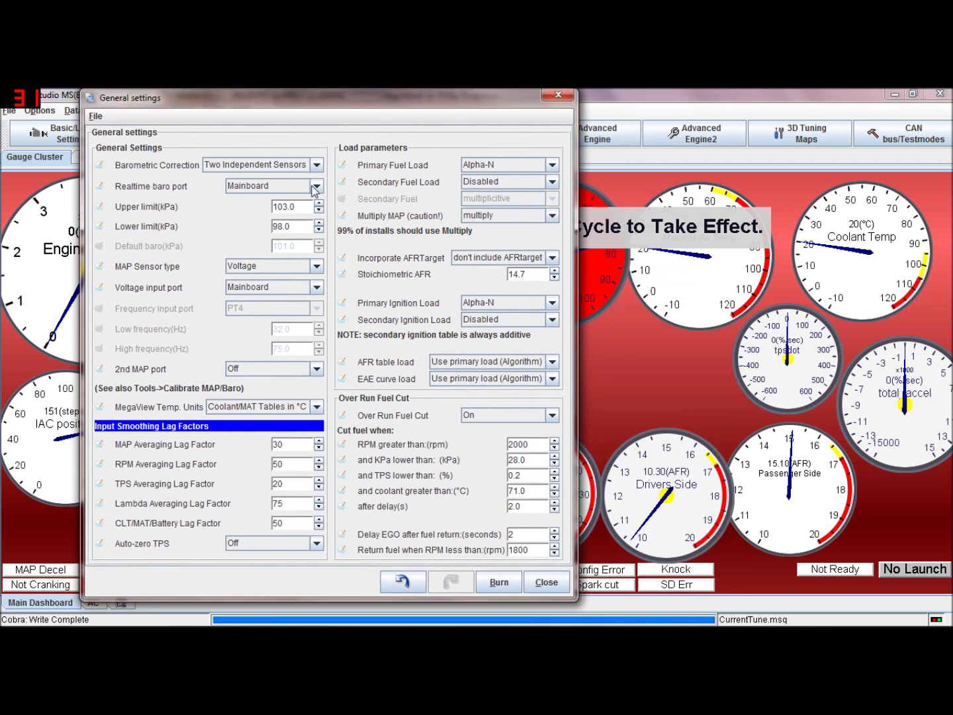
Try realtime baro port JS5 (ADC6), revert to Mainboard, and reset Barometric Correction to Initial MAP Reading.
left_click(317, 188)
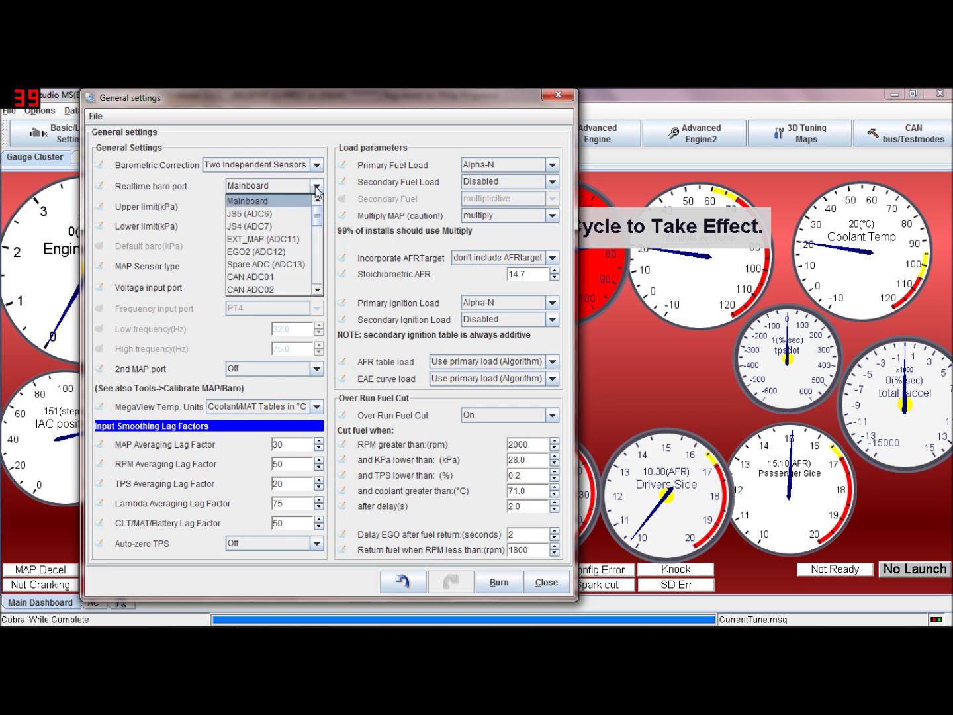
left_click(298, 214)
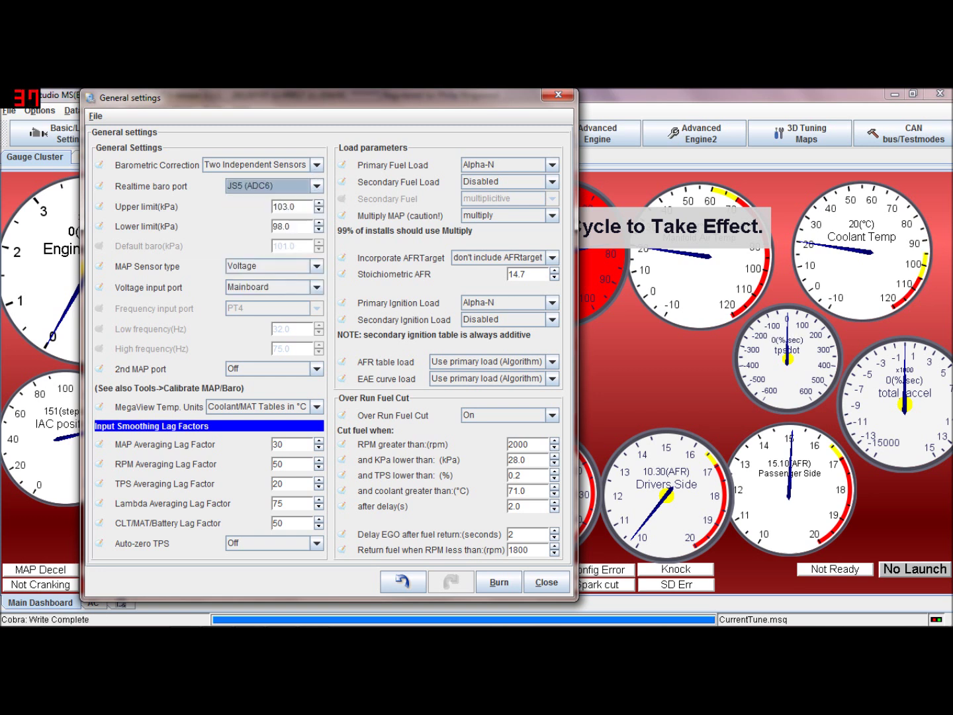
left_click(318, 186)
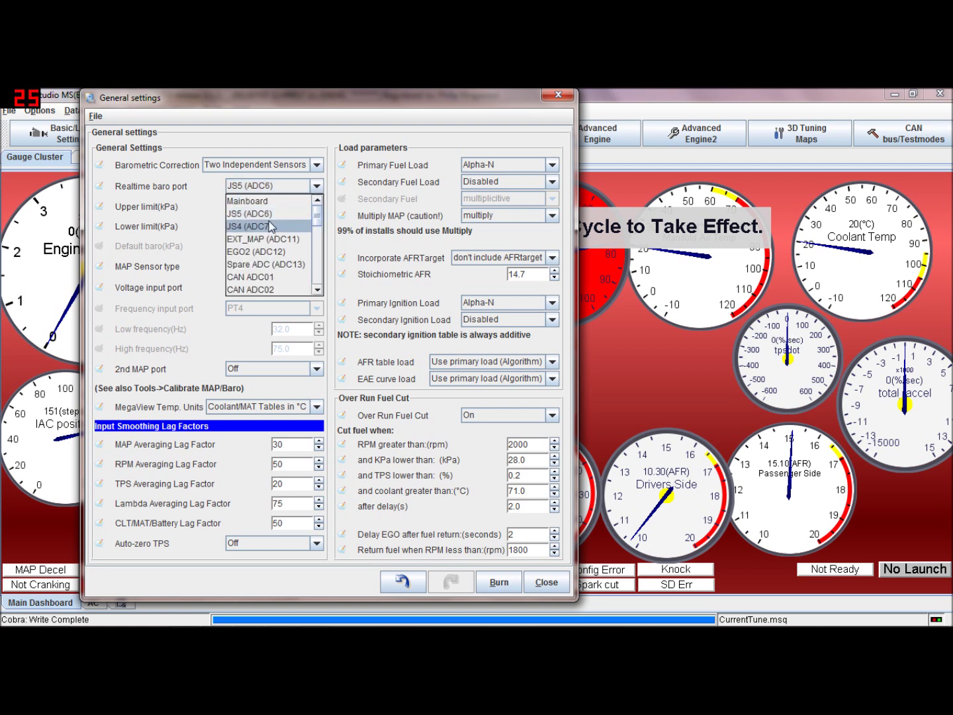
left_click(277, 201)
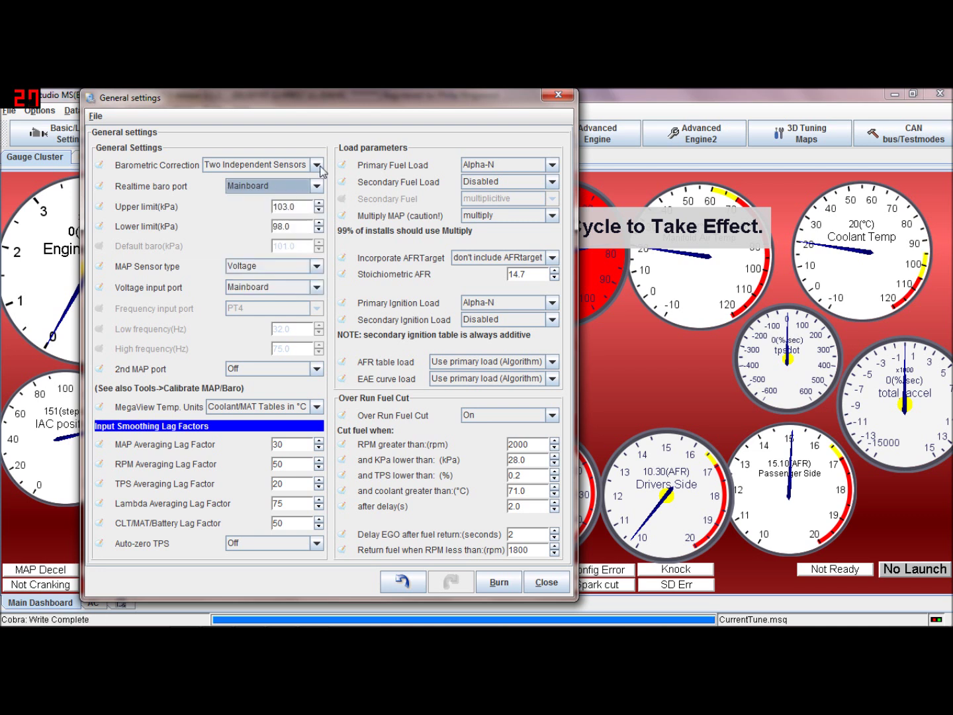
left_click(318, 166)
left_click(294, 196)
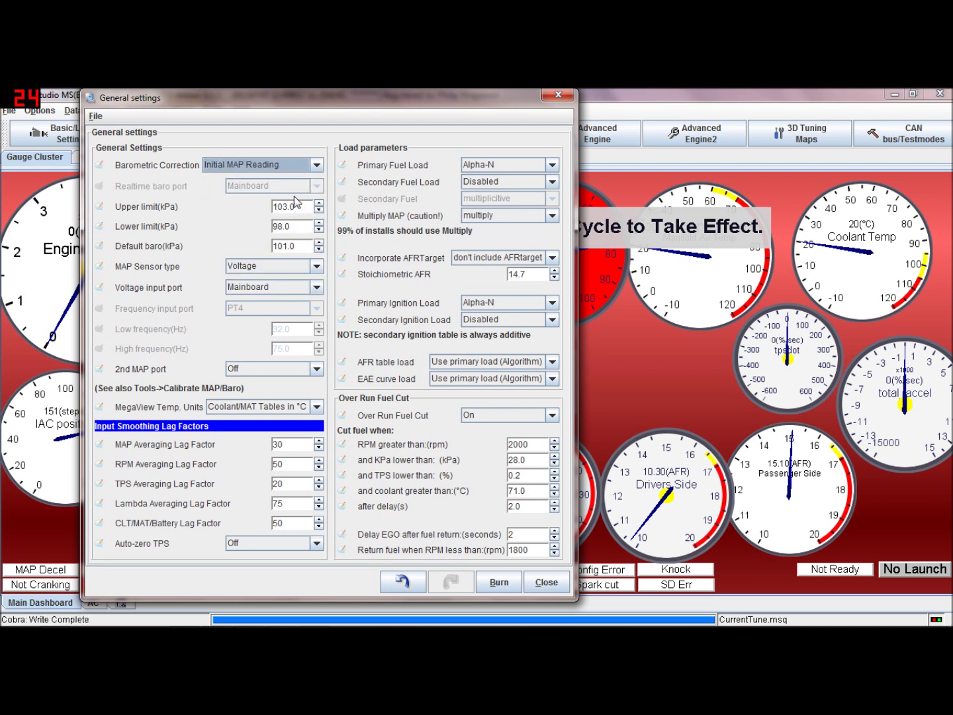
left_click(316, 289)
left_click(315, 289)
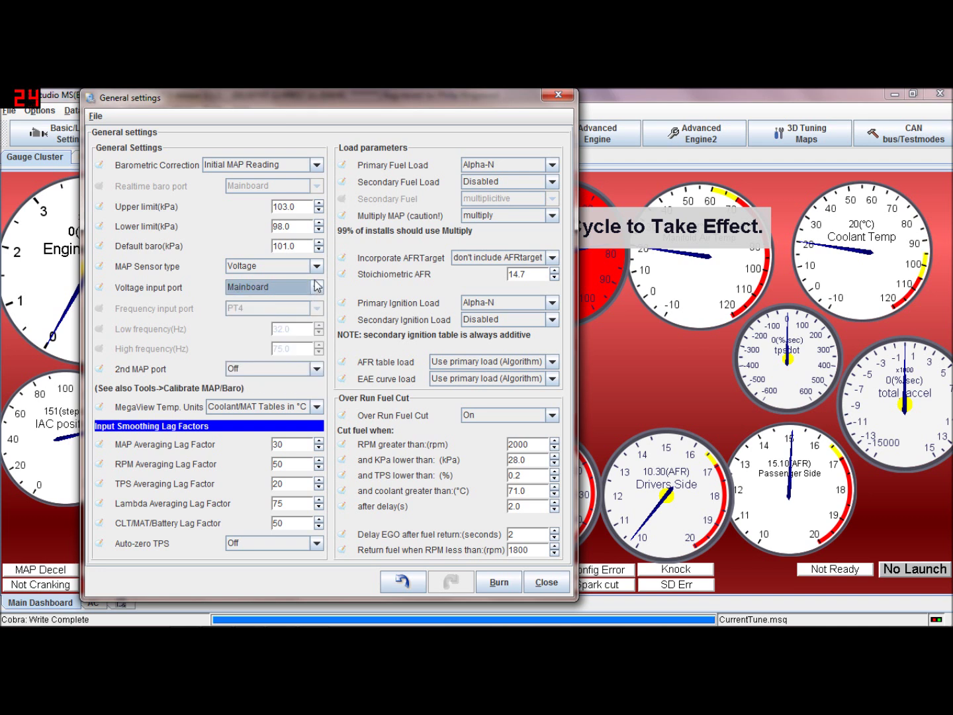
left_click(316, 265)
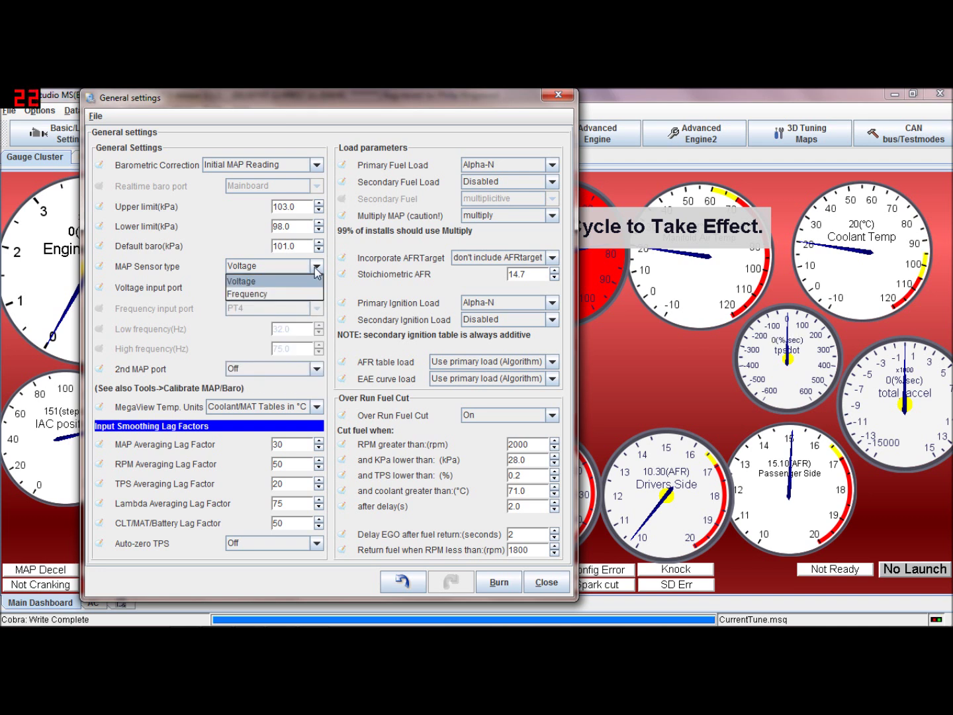
left_click(311, 282)
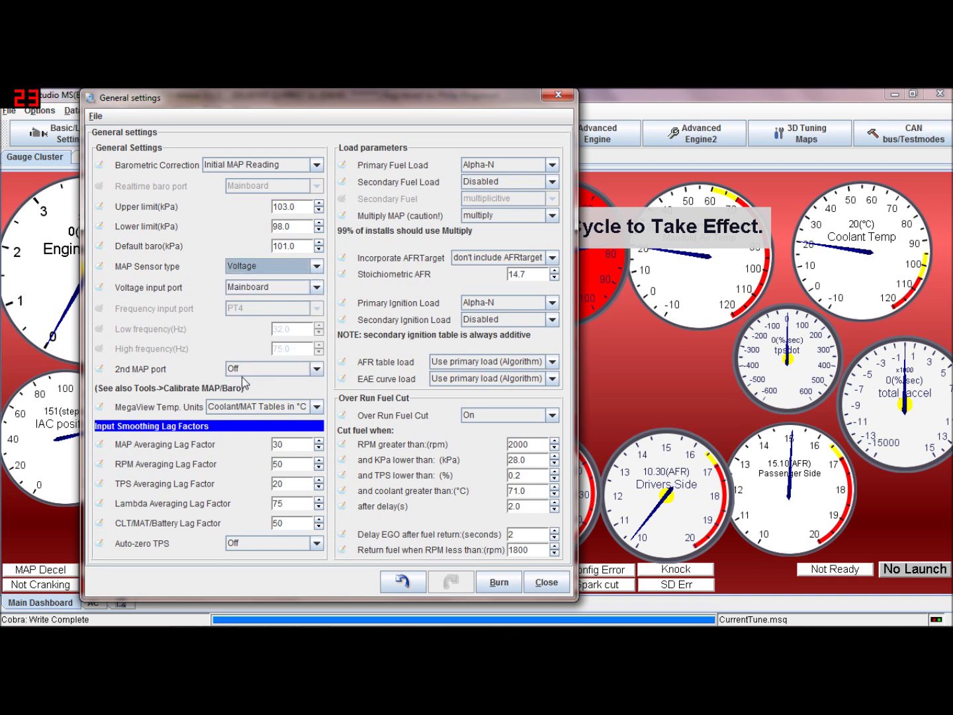
left_click(316, 289)
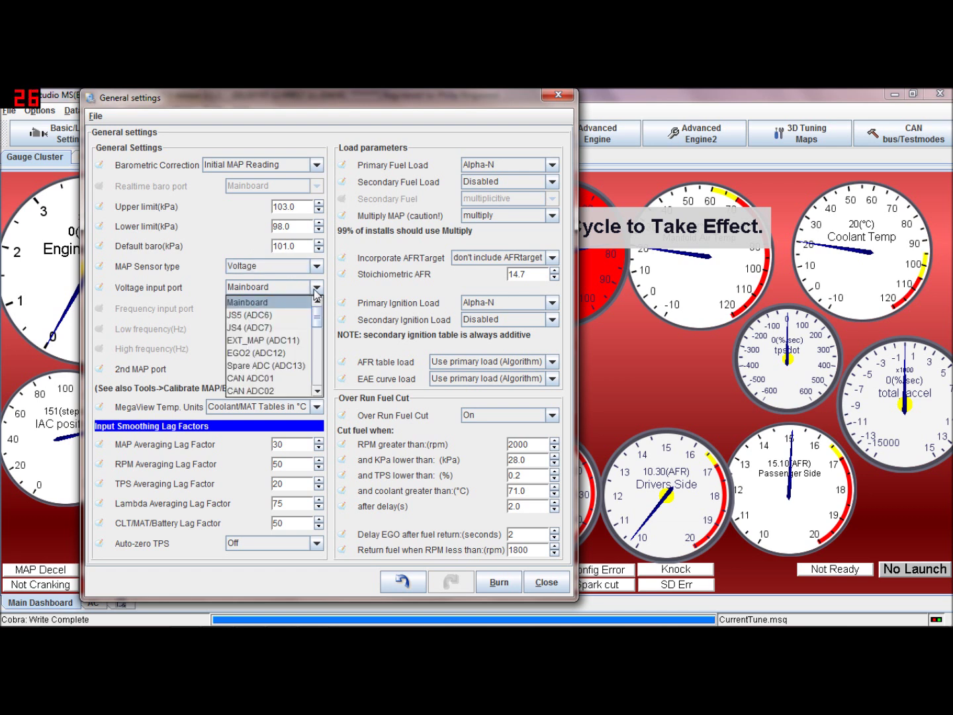
left_click(316, 293)
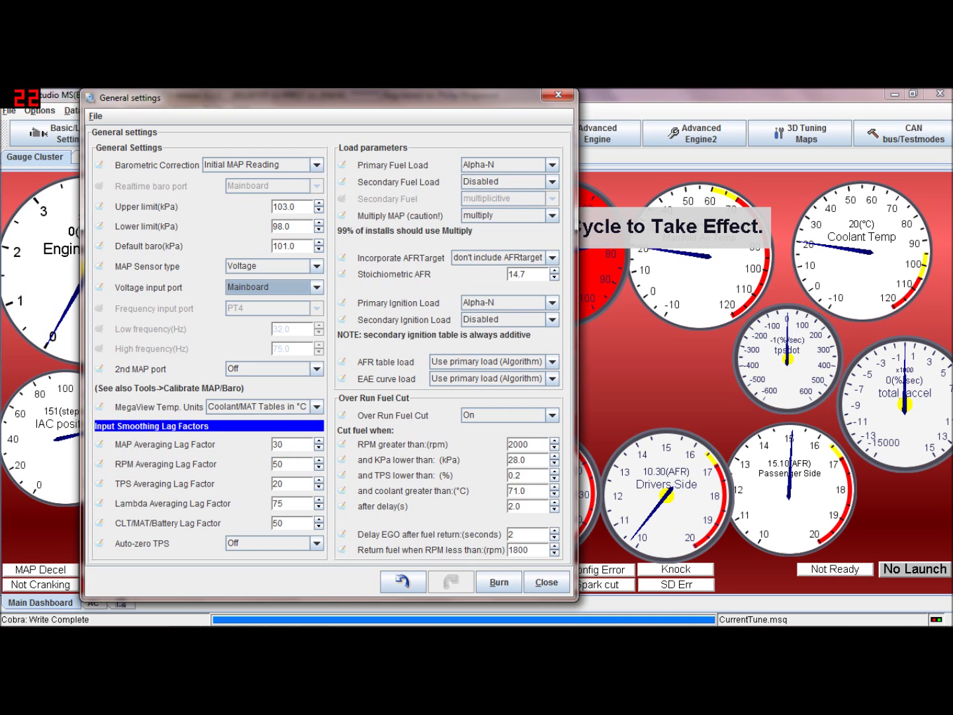
left_click(317, 369)
left_click(308, 397)
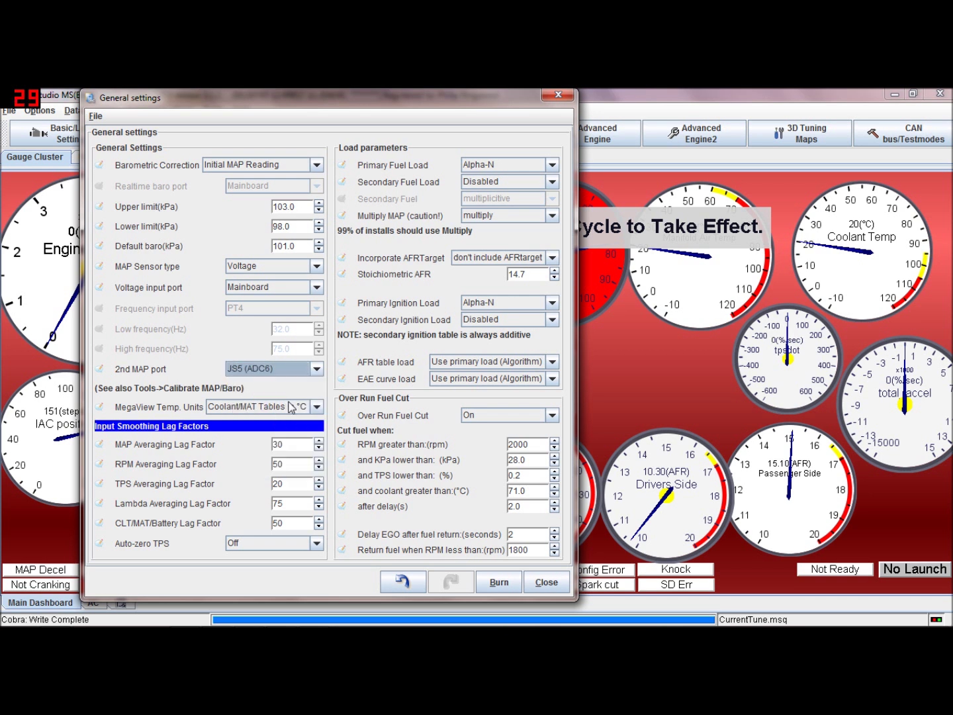
left_click(322, 369)
left_click(307, 385)
Review the MAP (30), Lambda (75) and TPS (20) averaging lag factor values.
left_click(277, 444)
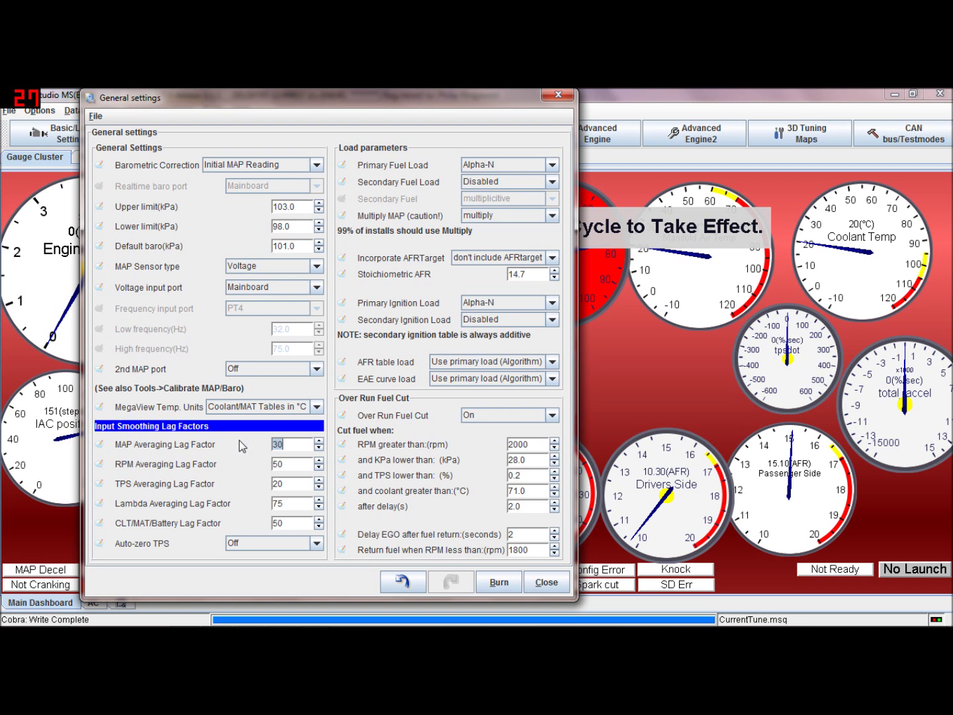
key("Right")
double_click(278, 504)
left_click(283, 503)
key("End")
Check the Auto-zero TPS choices and leave it set to Off.
left_click(321, 552)
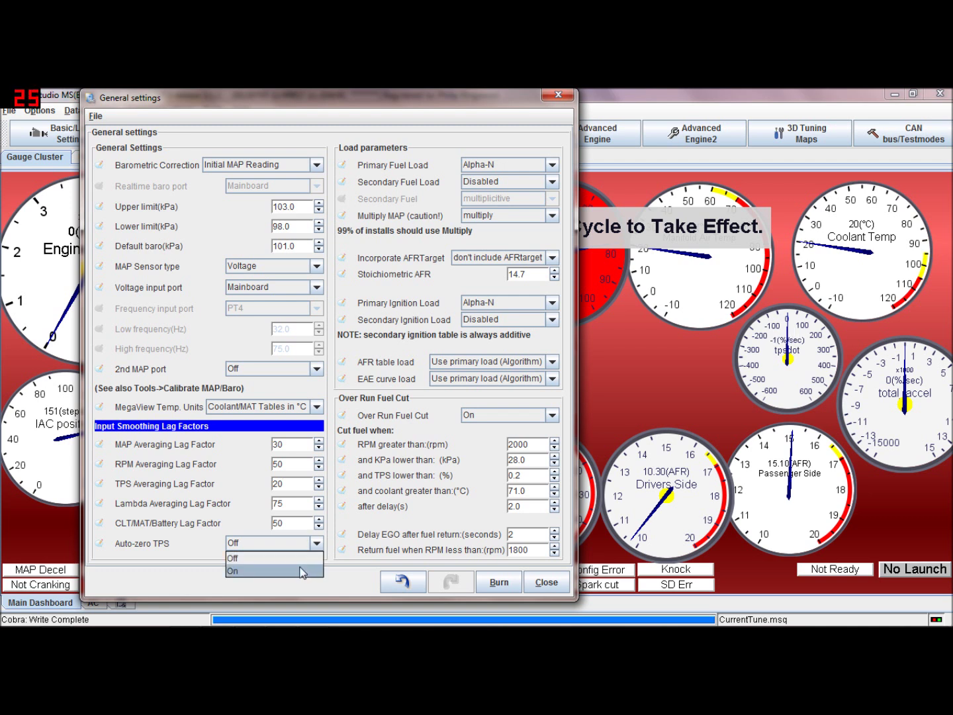
left_click(291, 560)
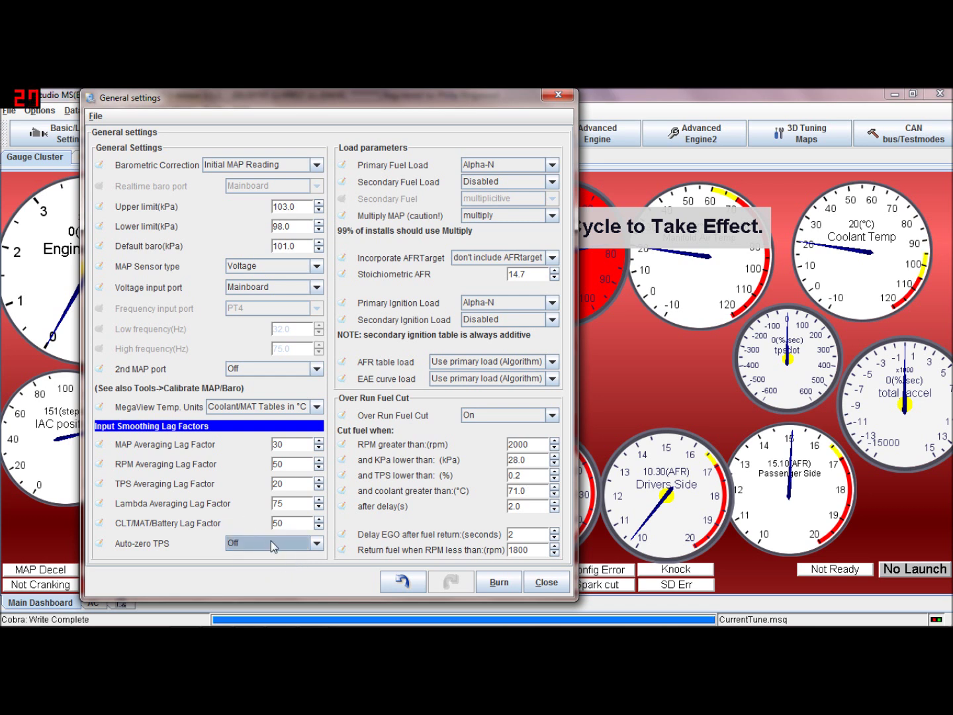
left_click(323, 546)
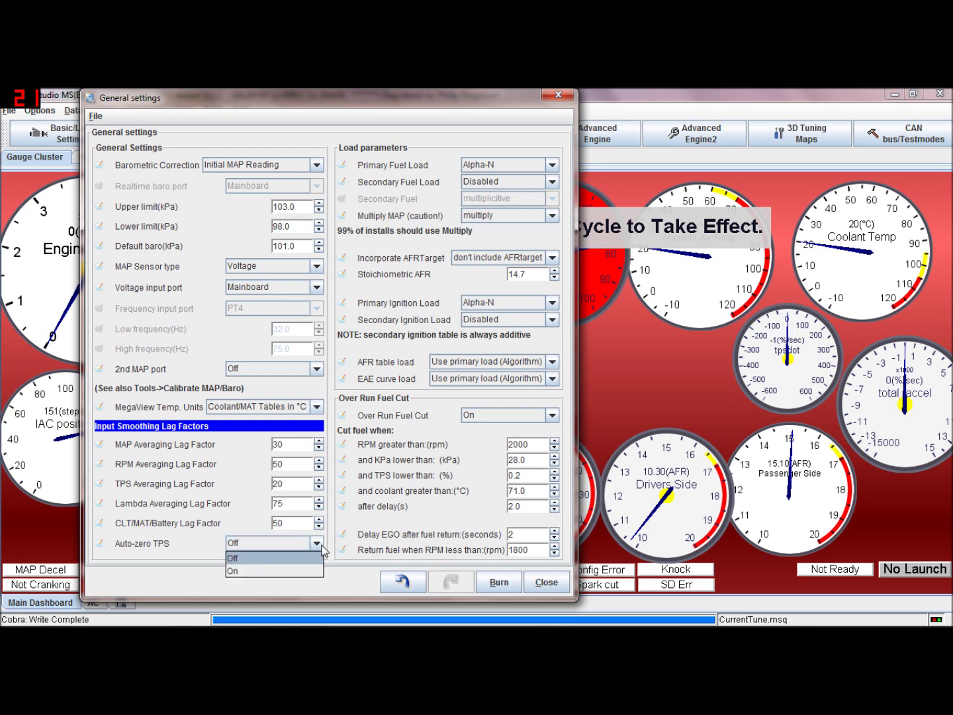
left_click(302, 557)
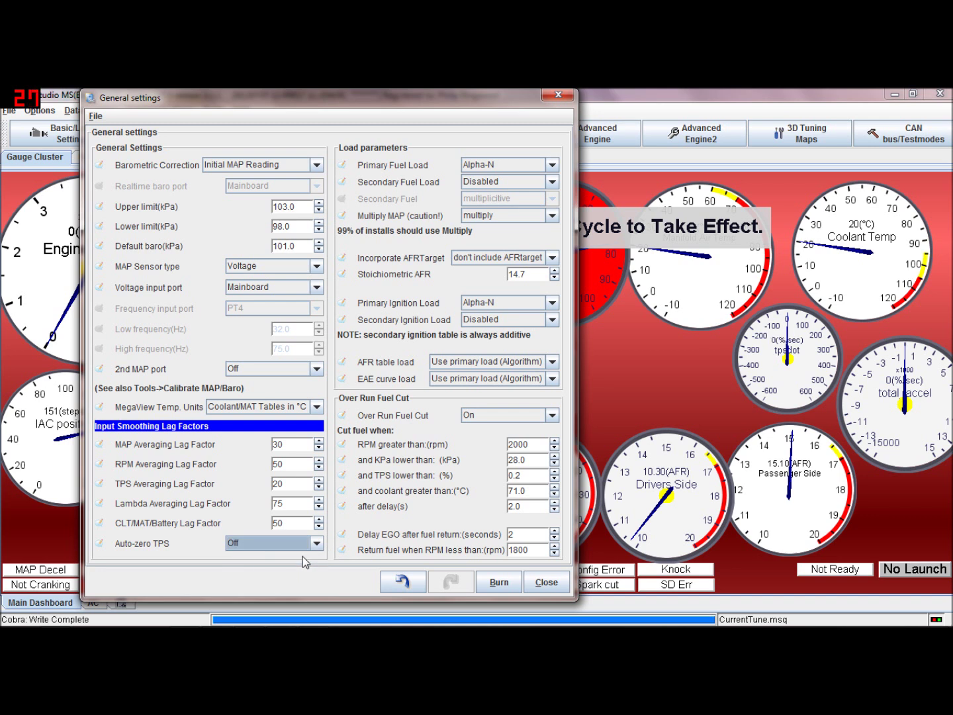
left_click(554, 170)
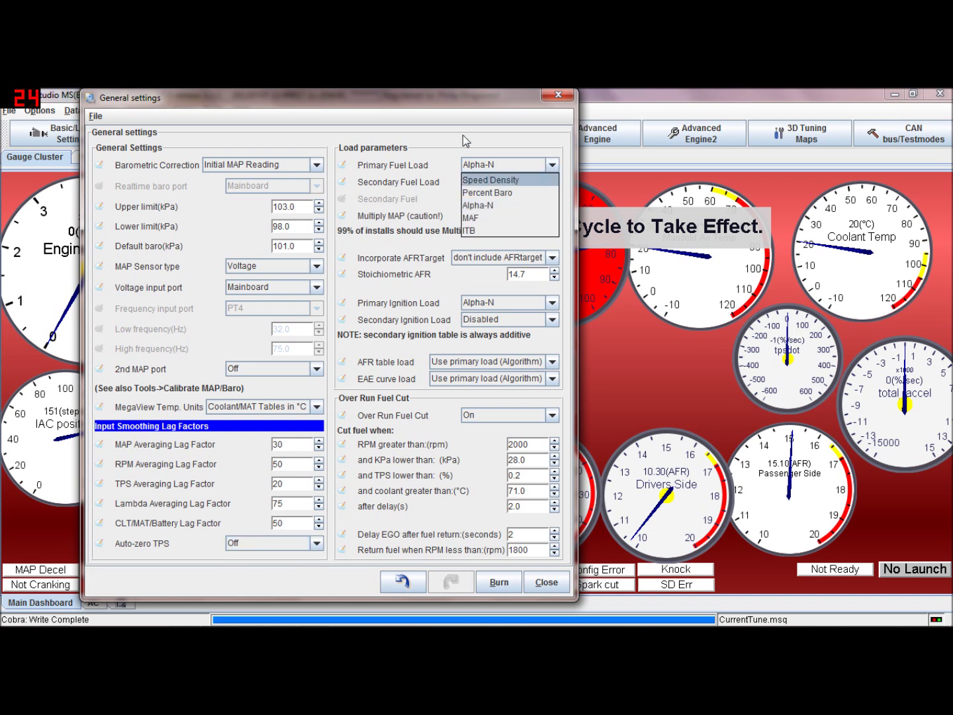
Move the dialog right and check the Control Algorithm in Engine and sequential settings.
left_click_drag(462, 103, 527, 104)
left_click(67, 145)
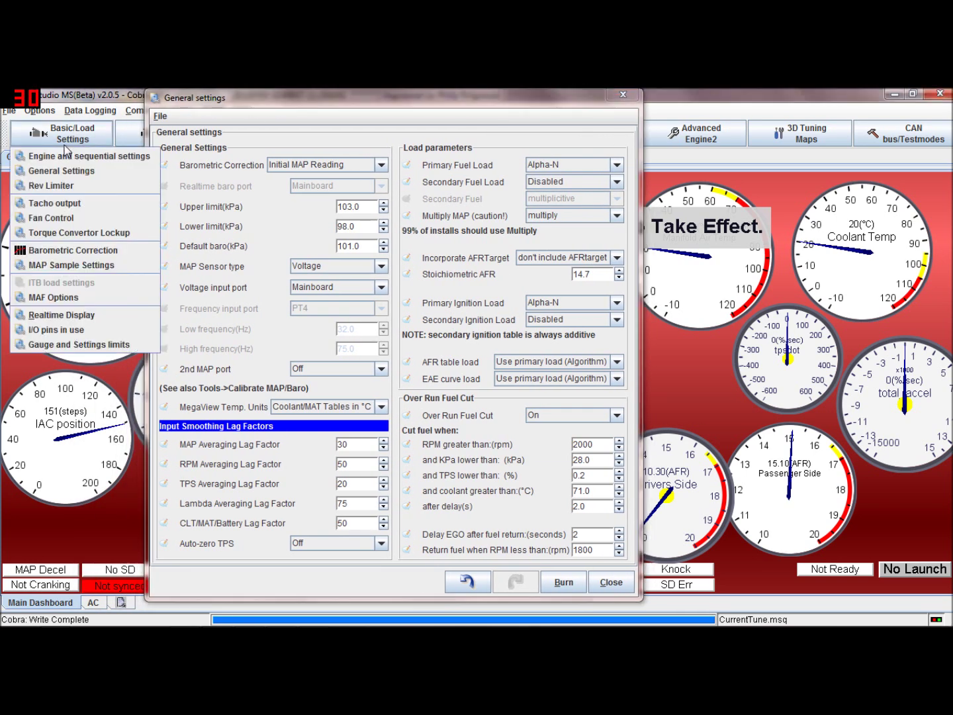
left_click(65, 157)
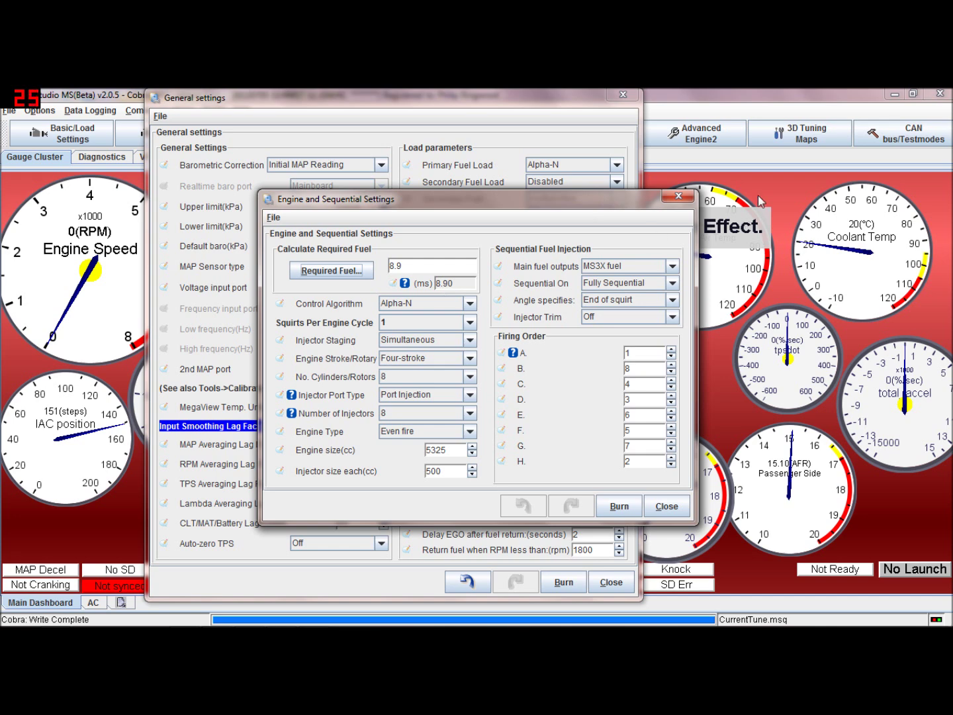
left_click(679, 196)
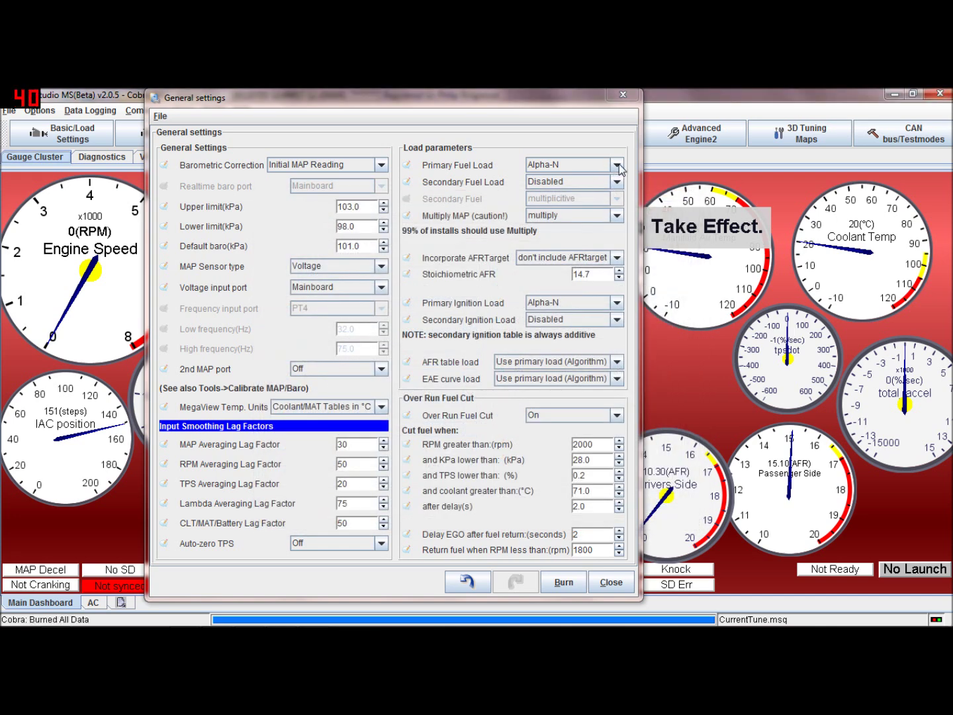
Keep Primary Fuel Load on Alpha-N to match the control algorithm.
left_click(618, 165)
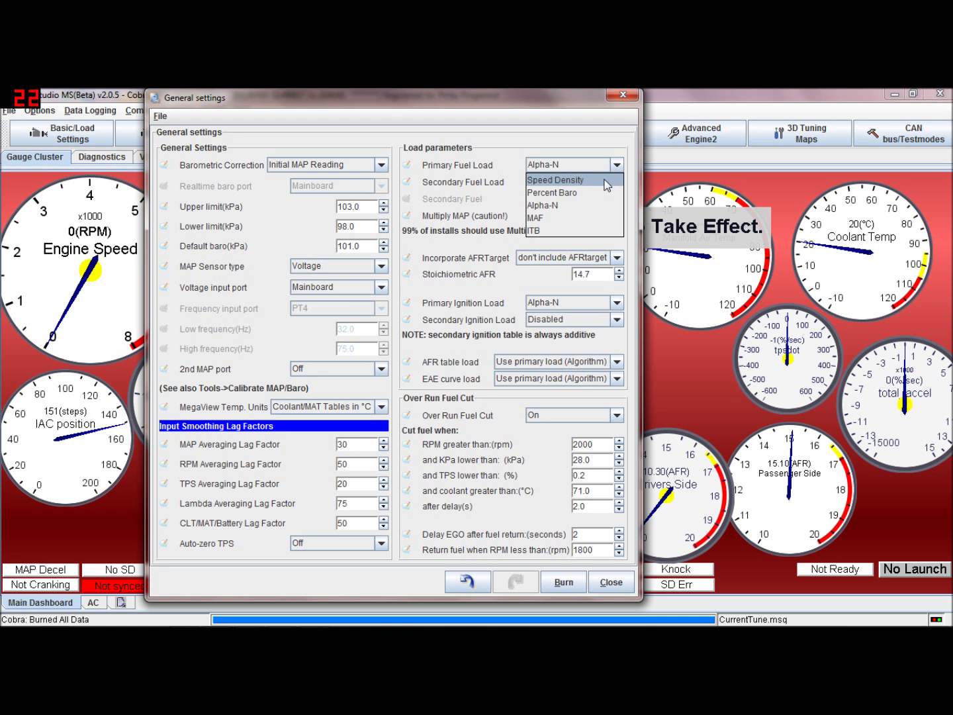
left_click(582, 206)
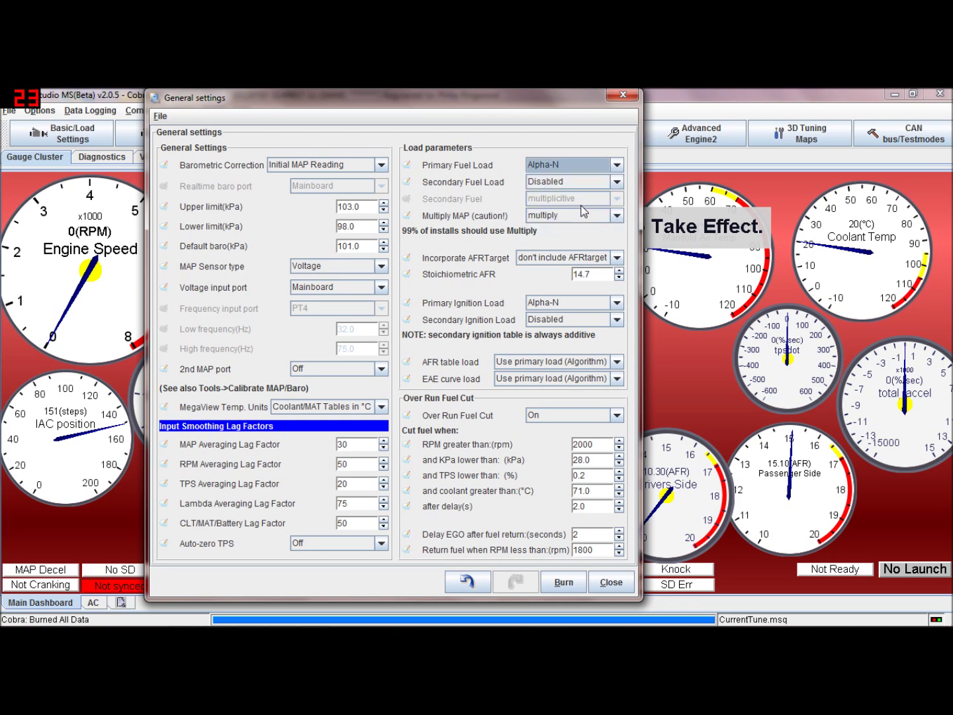
left_click(129, 139)
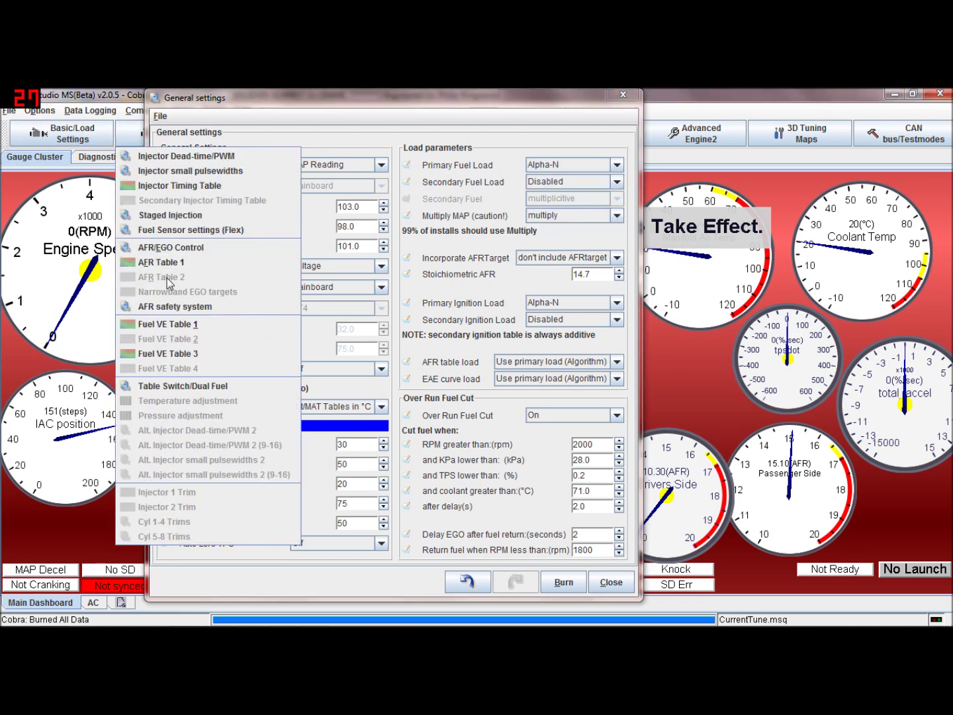
left_click(169, 325)
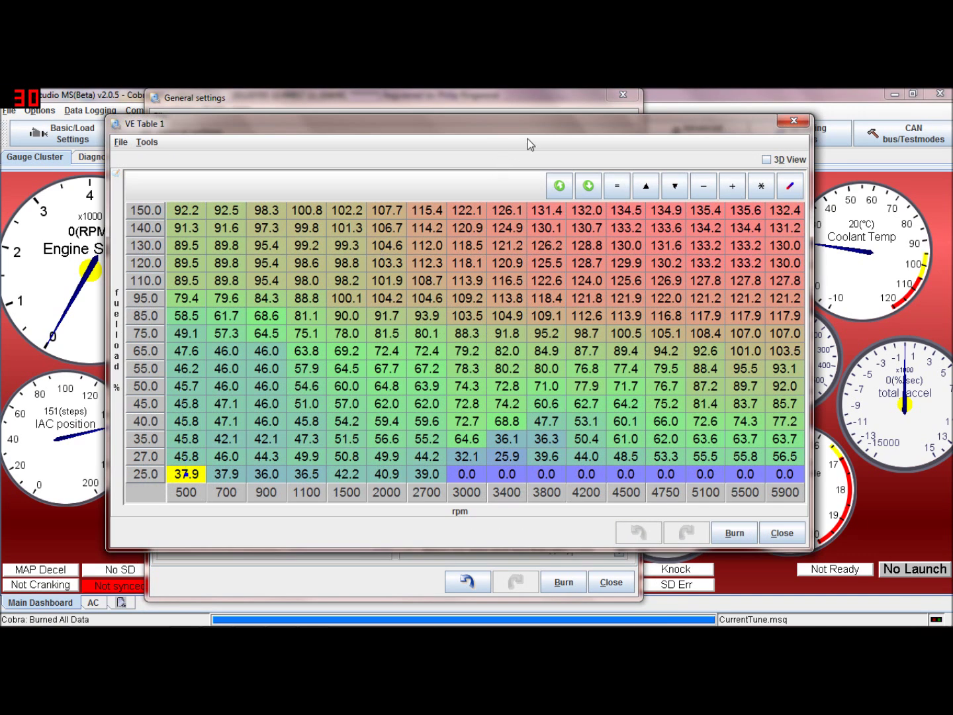
left_click_drag(534, 128, 680, 135)
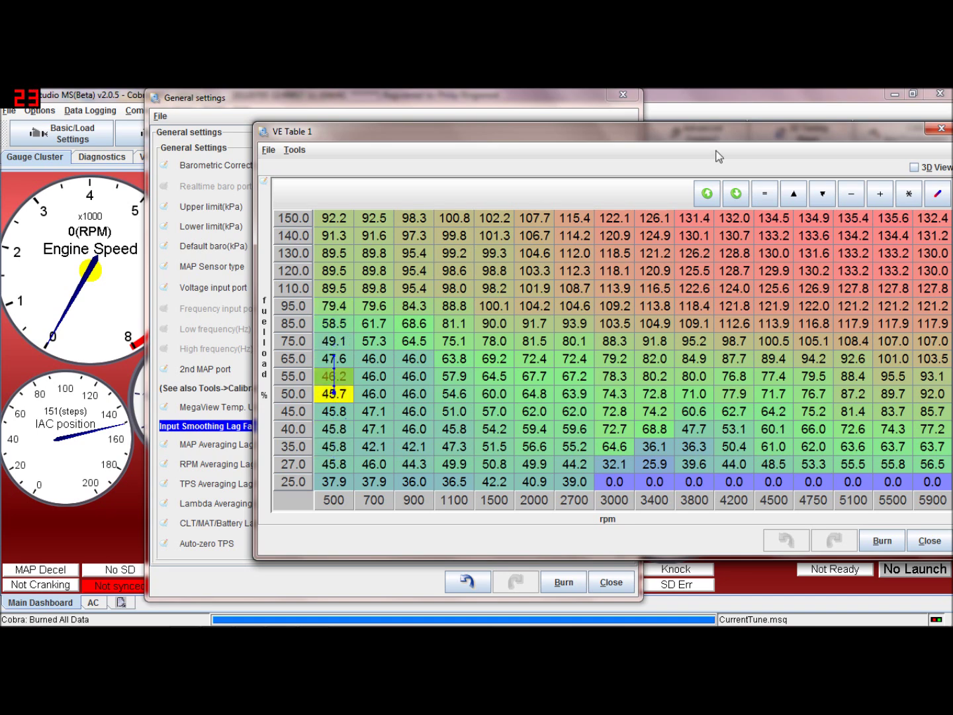
left_click(939, 129)
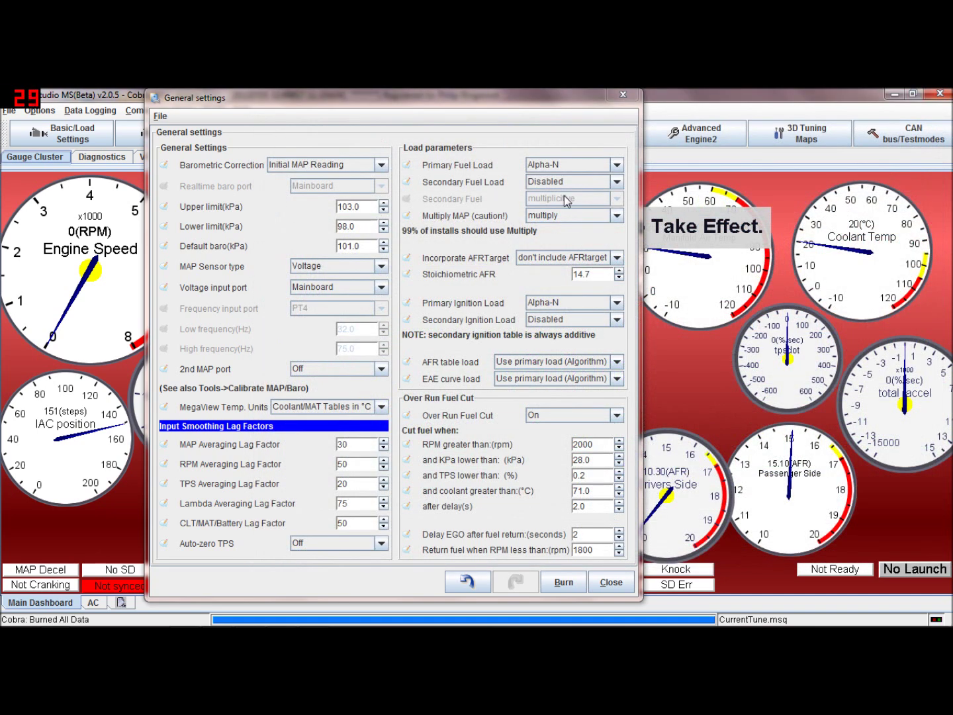
left_click(617, 166)
left_click(617, 166)
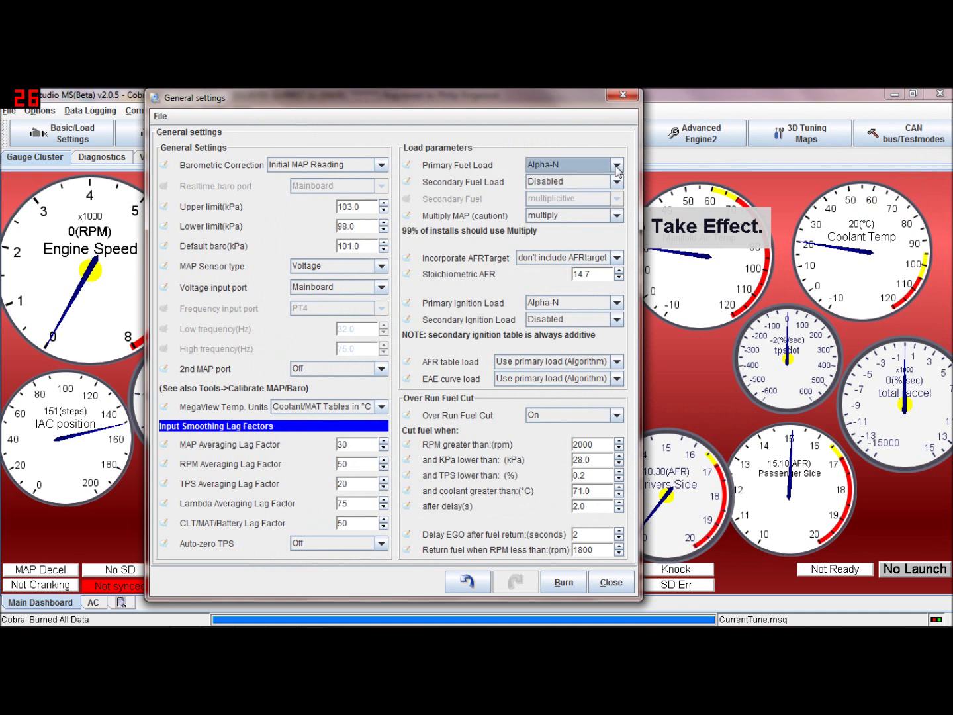
left_click(616, 182)
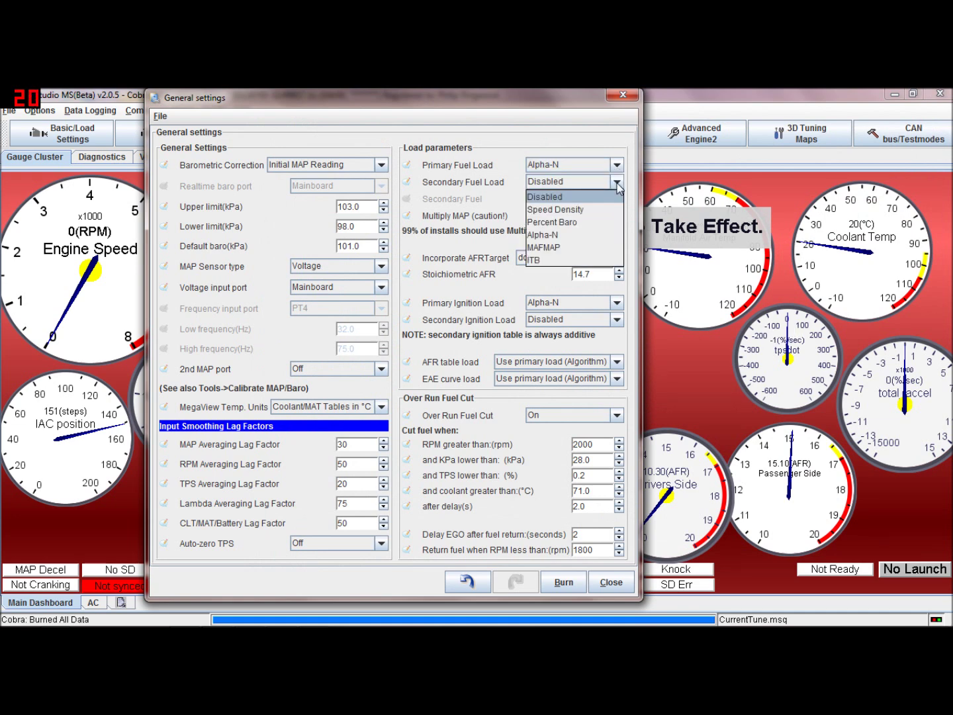
left_click(614, 197)
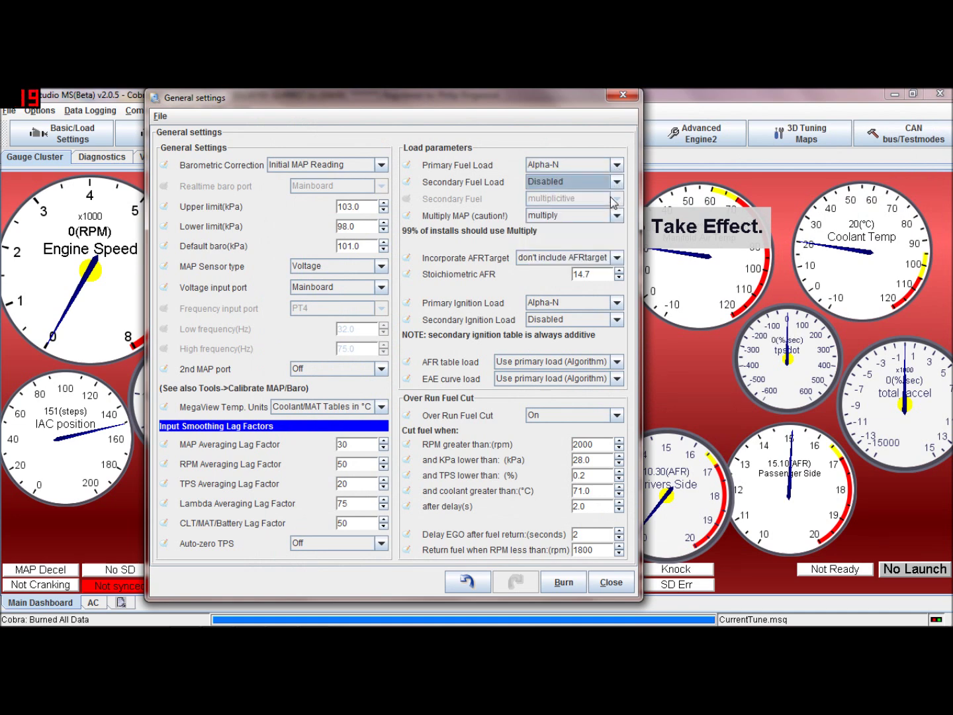
left_click(616, 215)
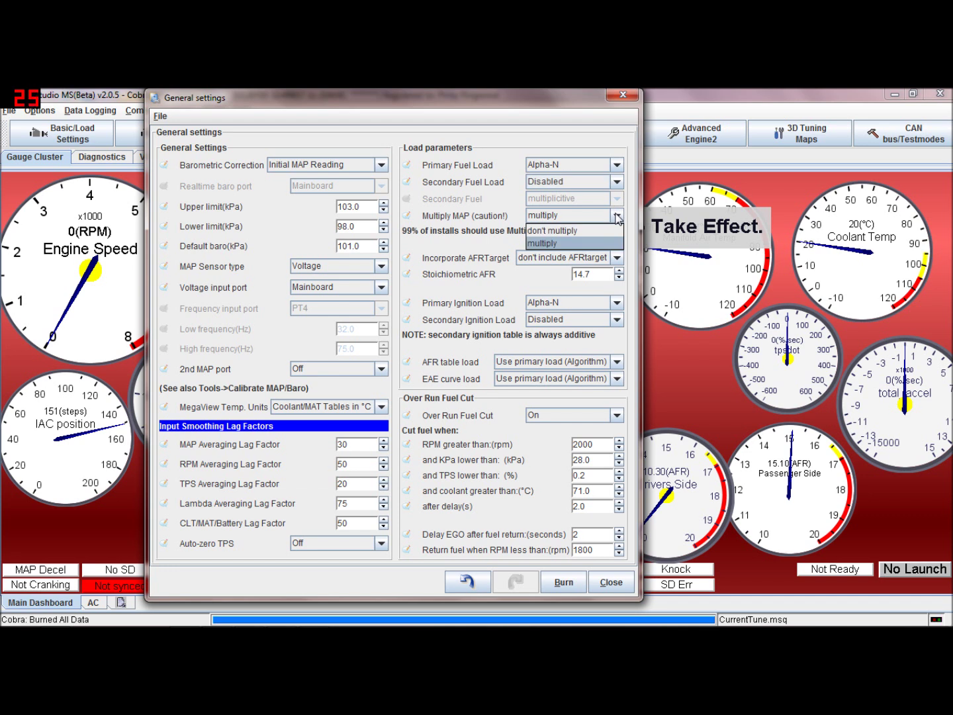
left_click(597, 243)
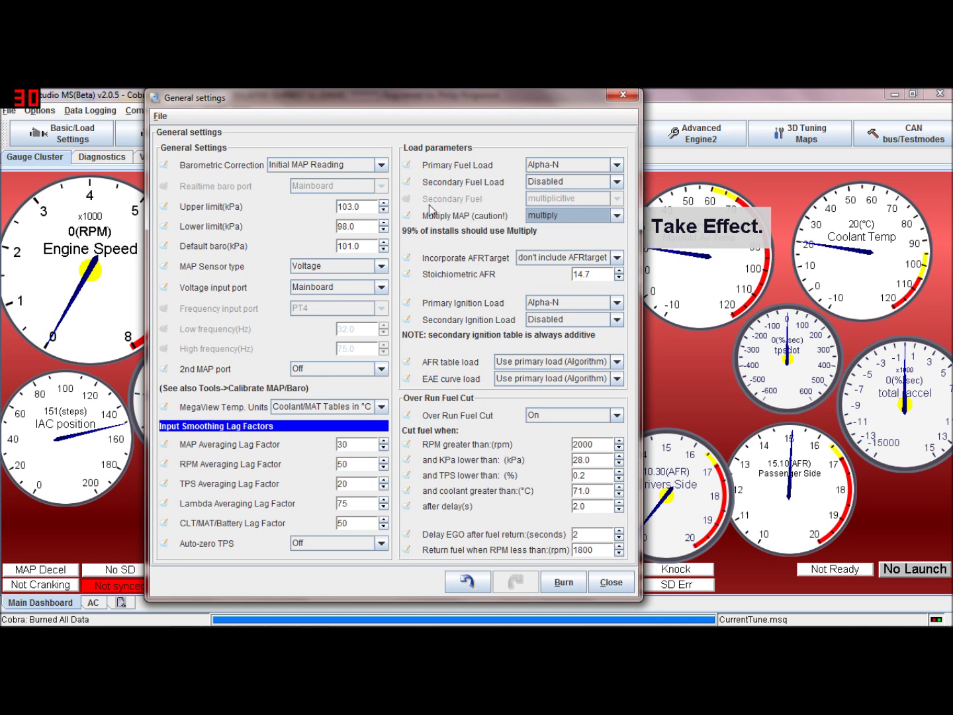
Keep Multiply MAP on multiply and set Incorporate AFRTarget to include AFRtarget.
left_click(617, 217)
left_click(617, 220)
left_click(616, 259)
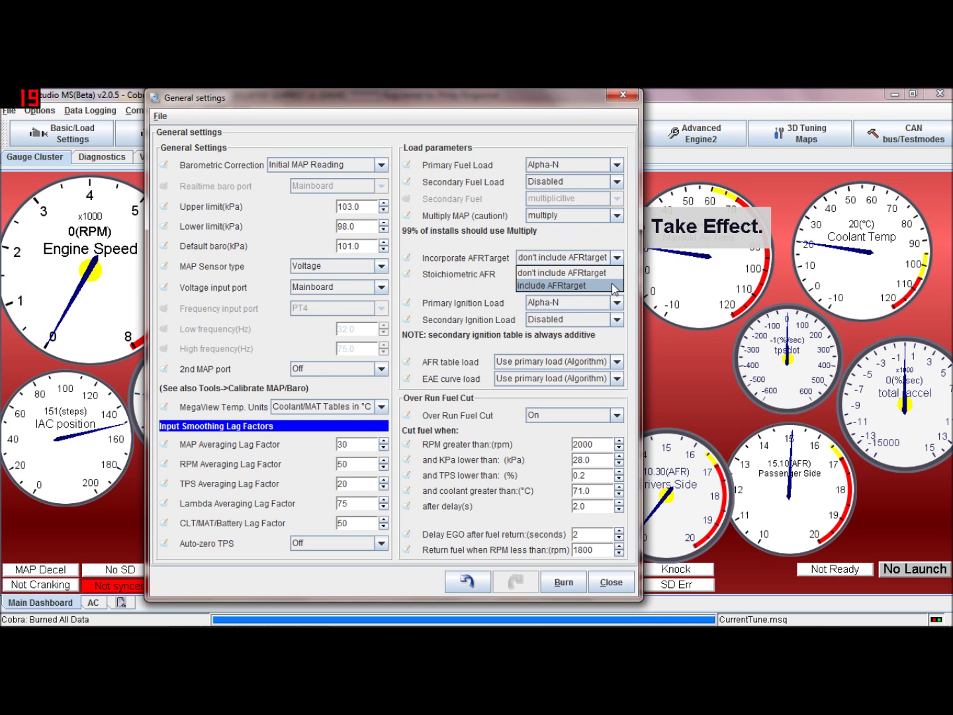
left_click(615, 286)
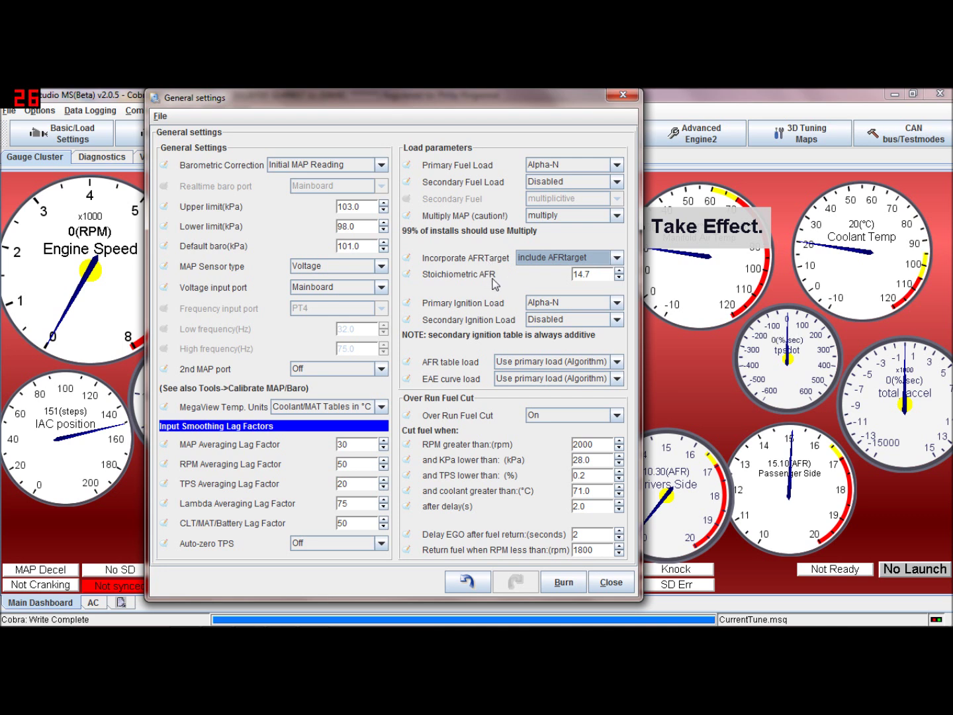
left_click(113, 136)
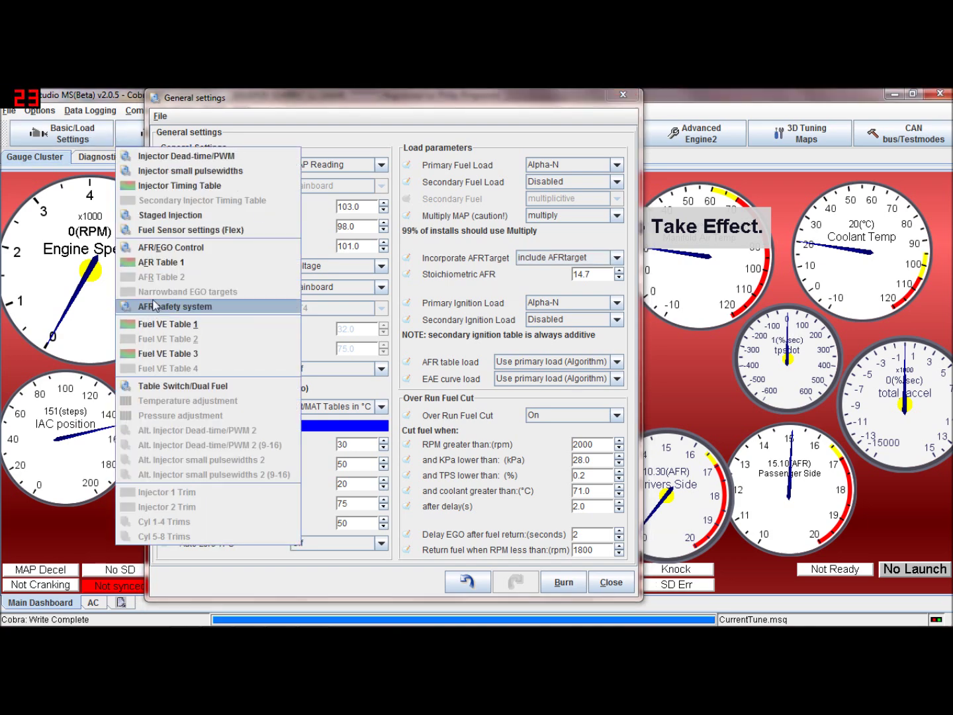
left_click(161, 271)
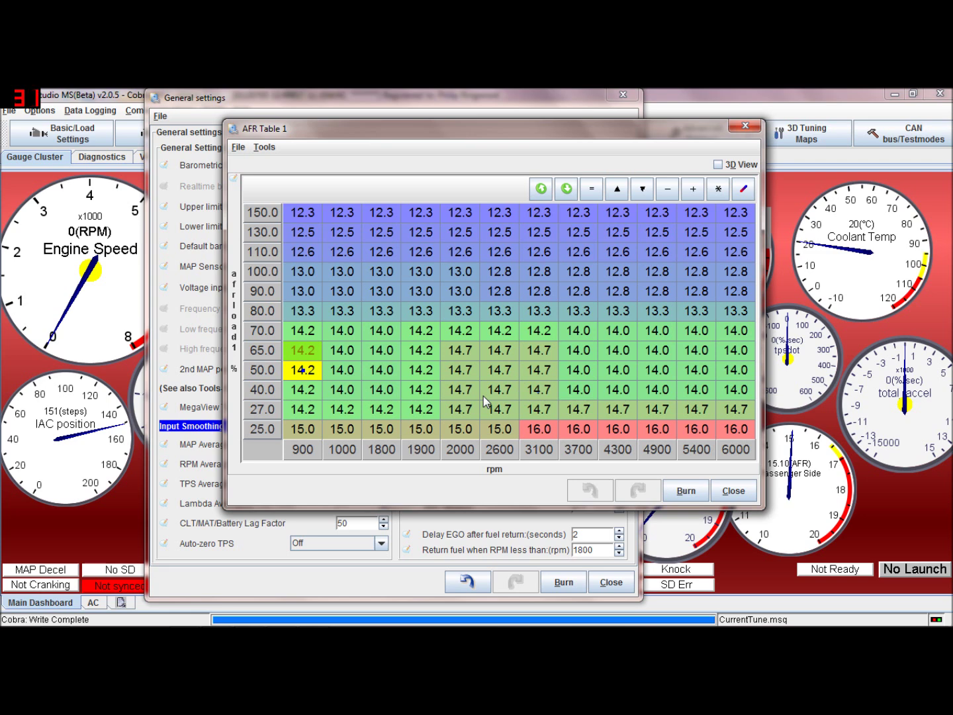
left_click(746, 128)
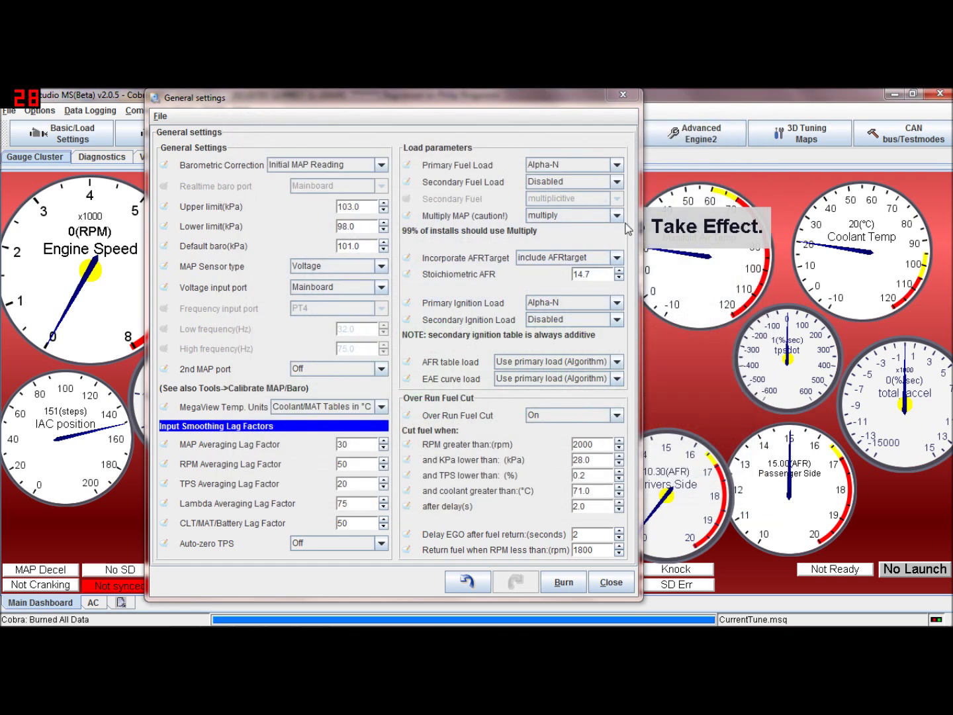
left_click(616, 258)
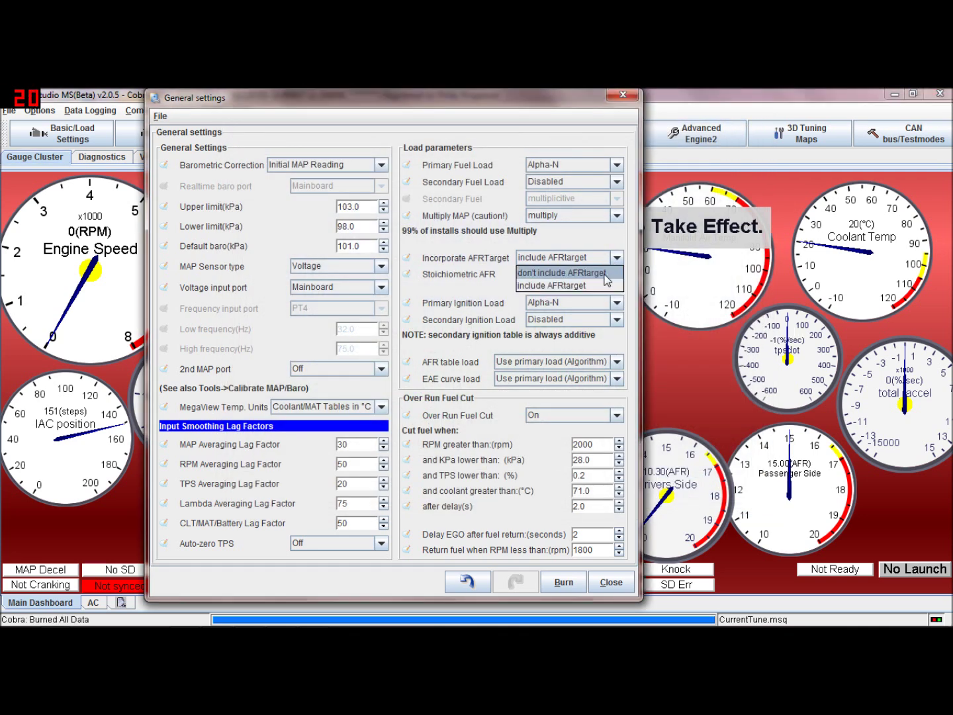
left_click(605, 273)
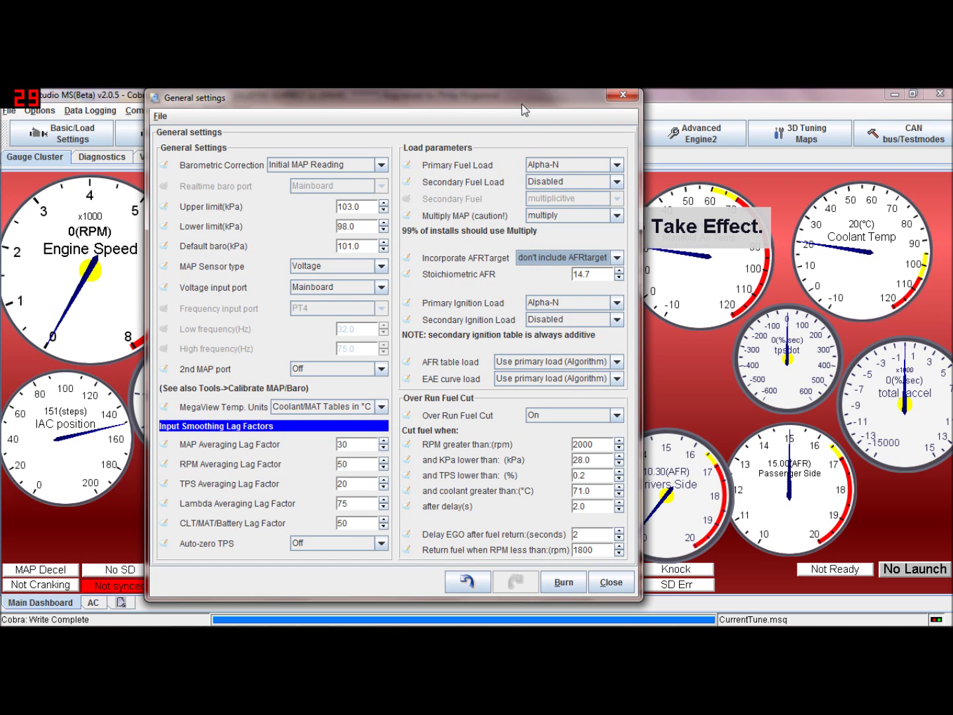
left_click_drag(283, 92, 438, 92)
left_click(177, 133)
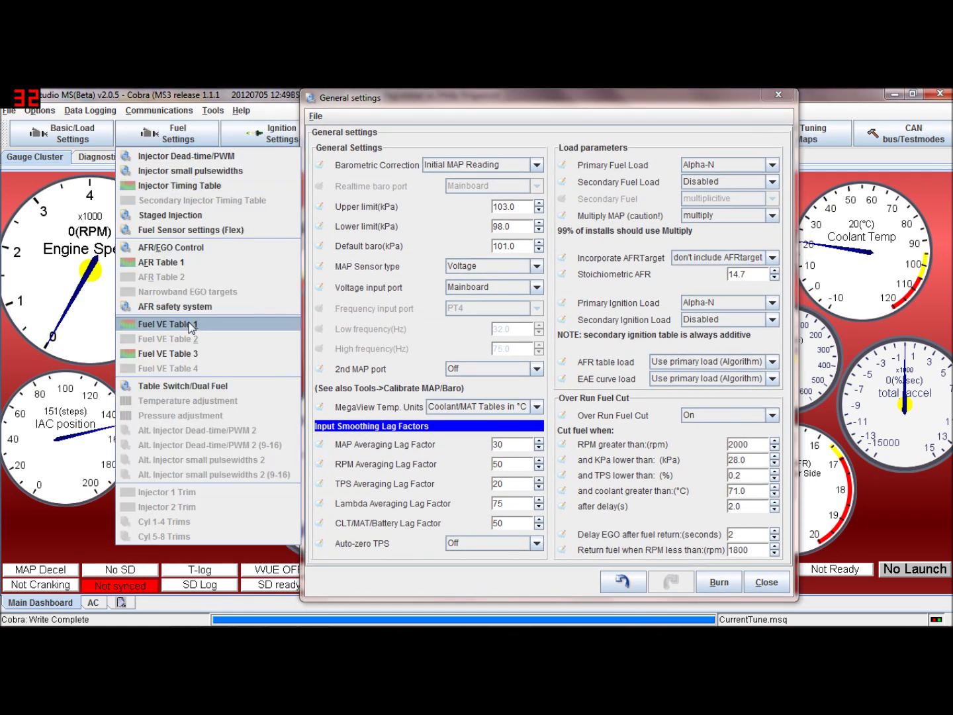
left_click(188, 321)
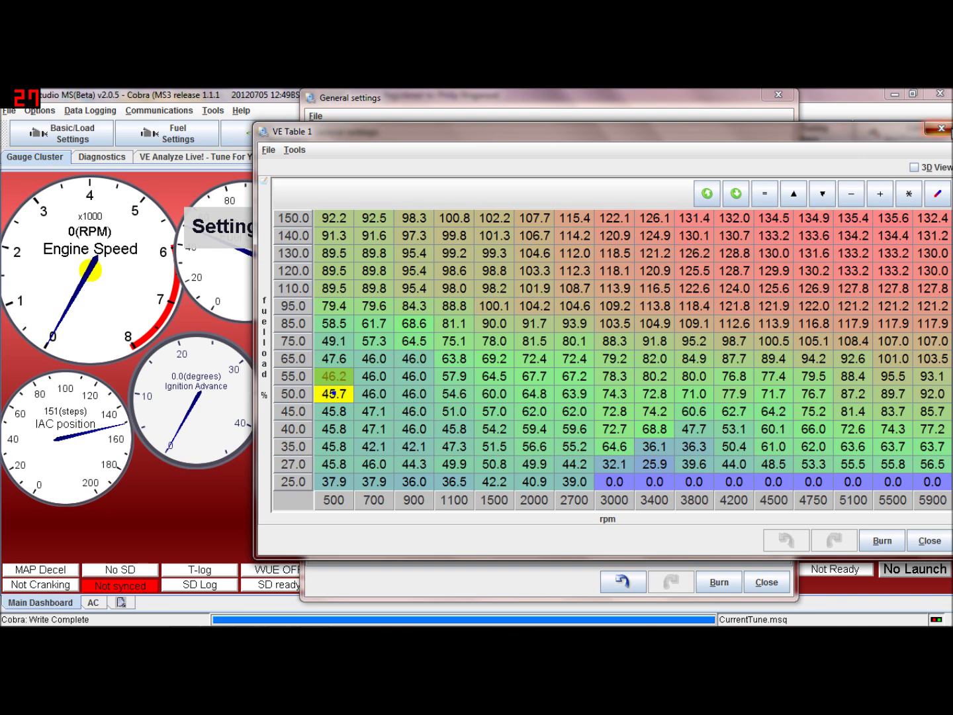
left_click(942, 128)
left_click_drag(592, 101, 436, 97)
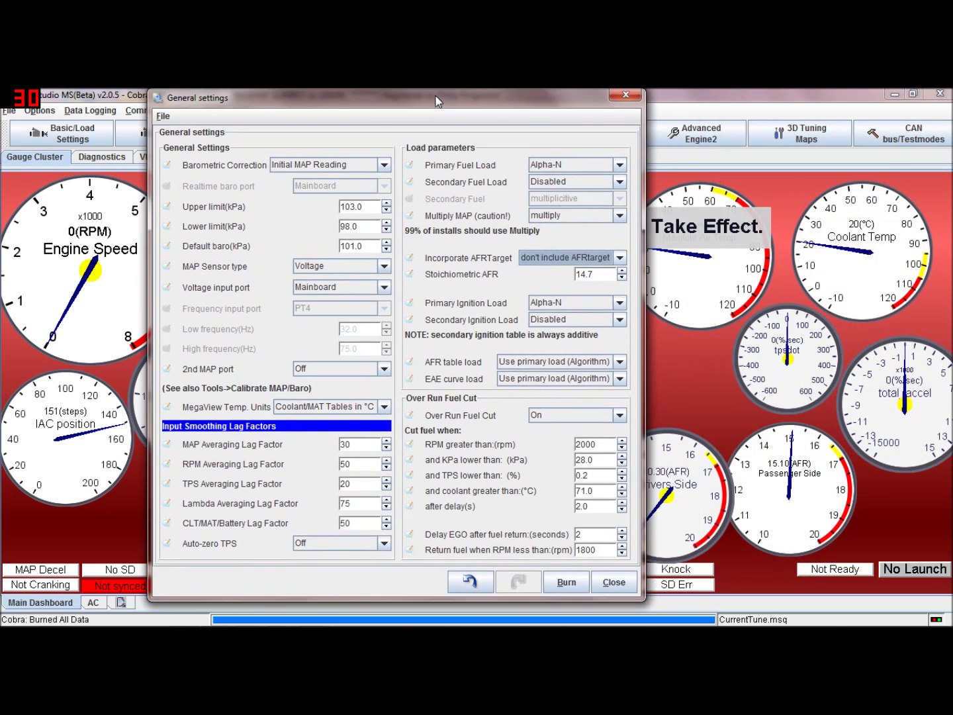
left_click(620, 305)
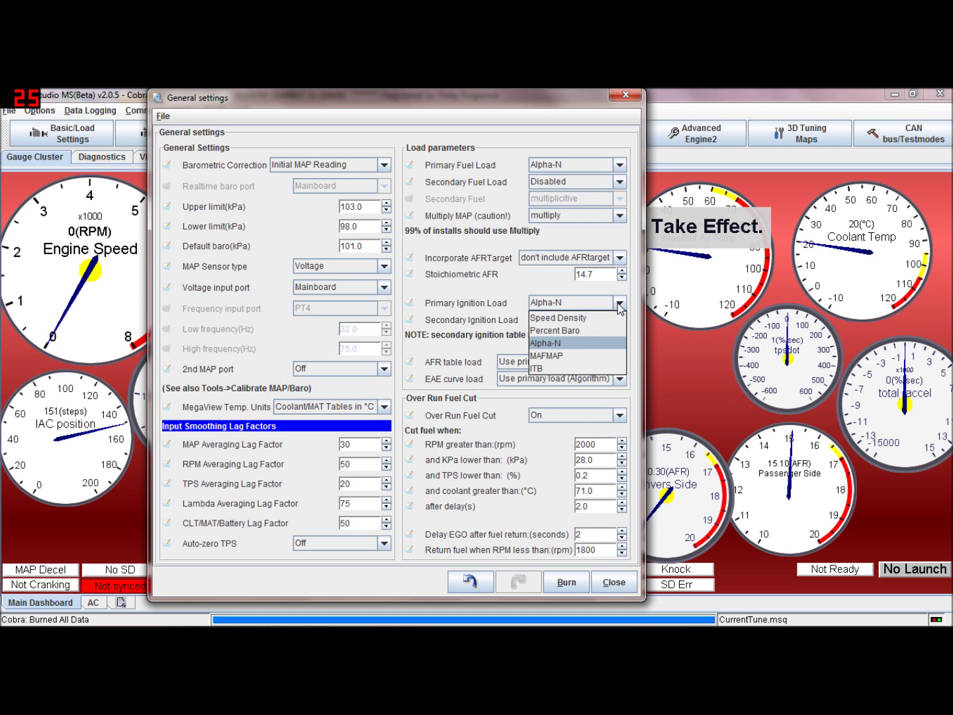
left_click(620, 164)
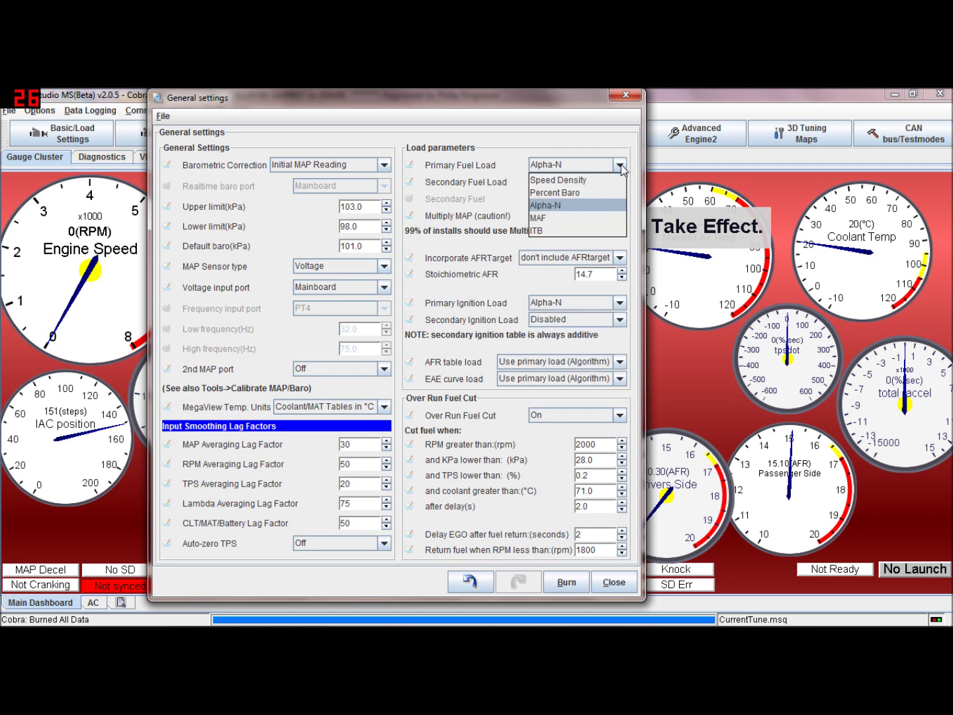
left_click(620, 303)
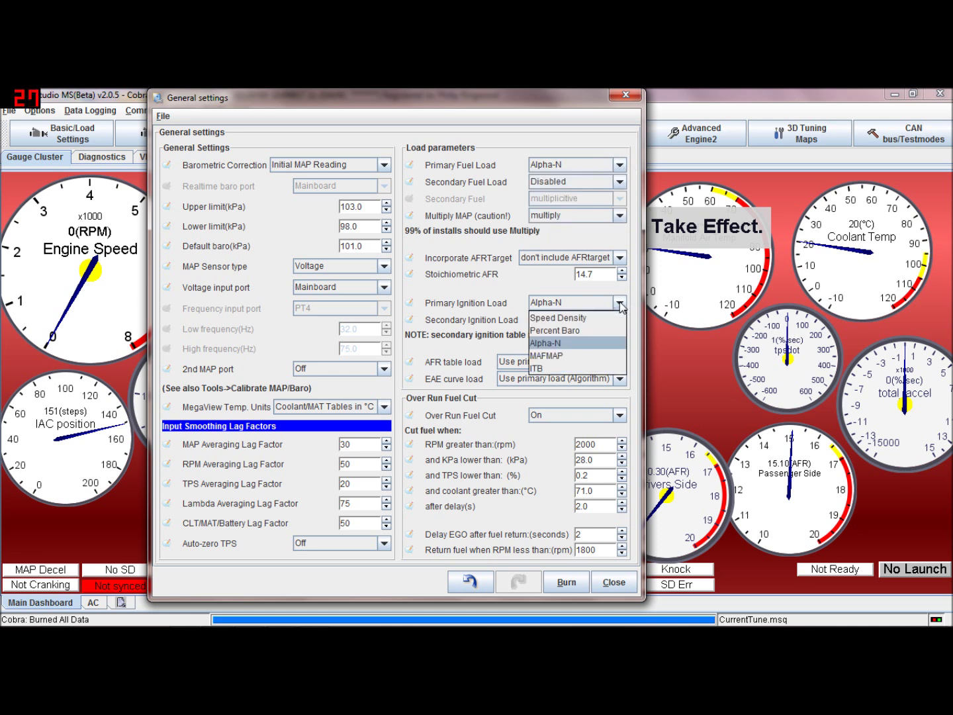
left_click(609, 343)
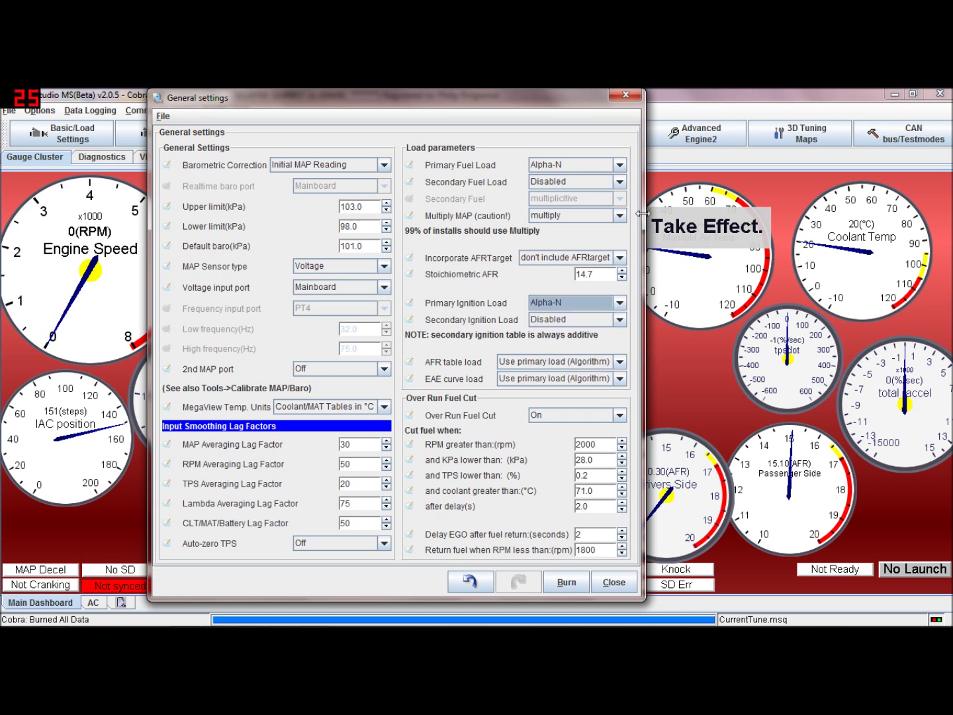
left_click(622, 304)
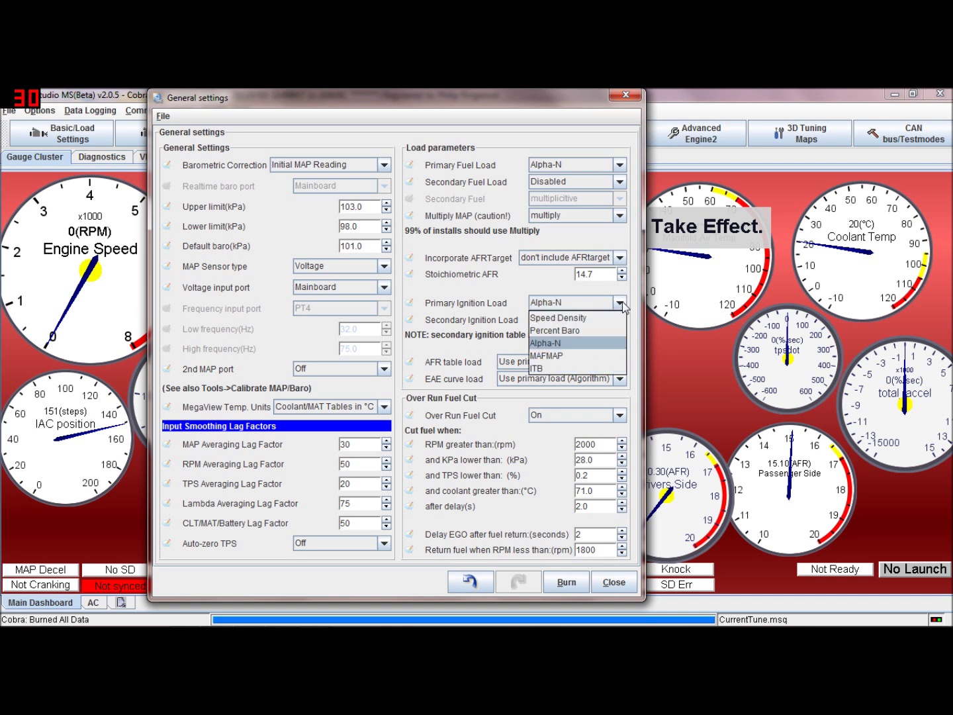
left_click(594, 346)
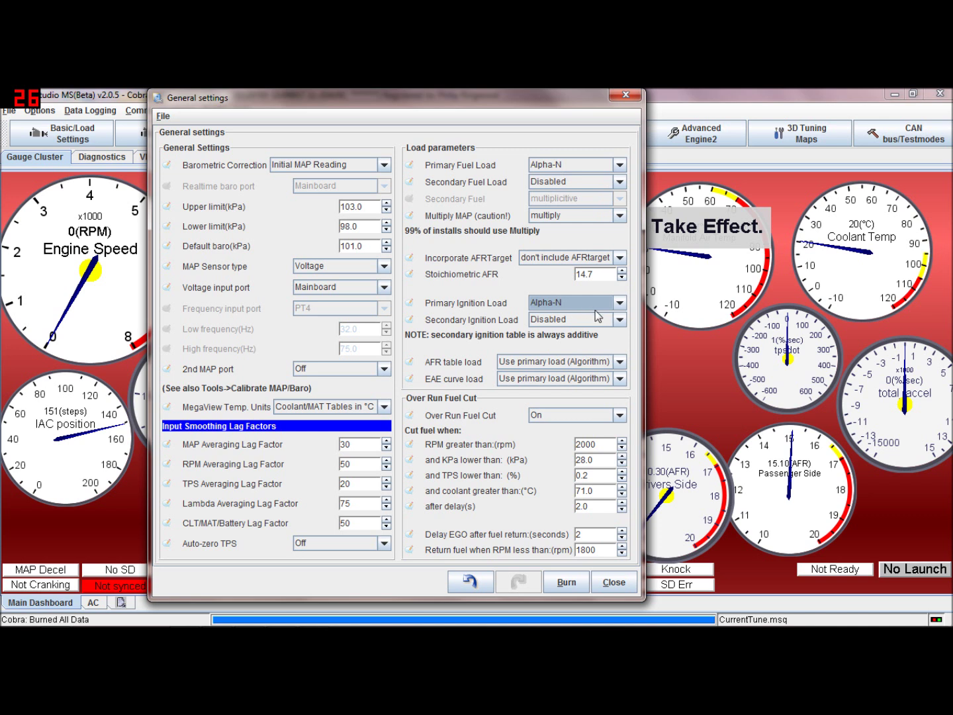
left_click(620, 308)
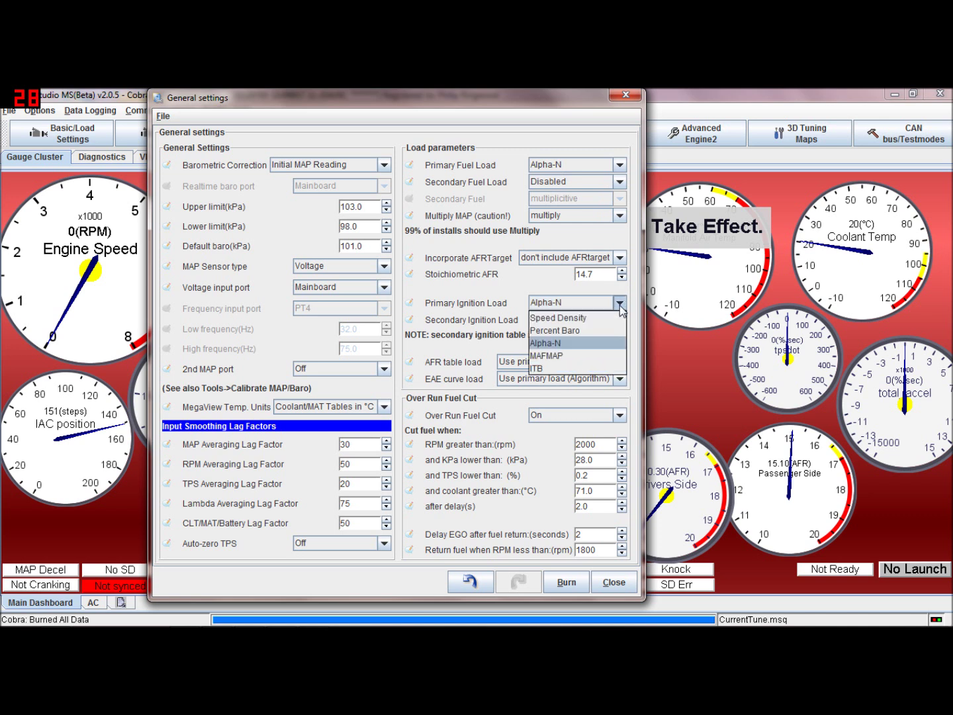
left_click(566, 343)
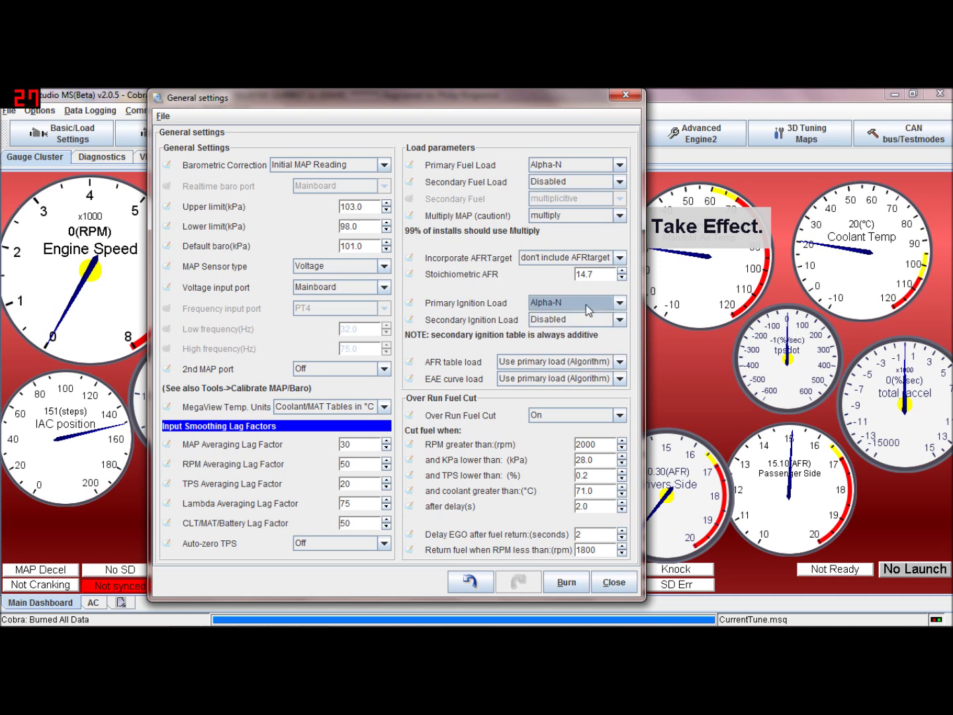
left_click(619, 320)
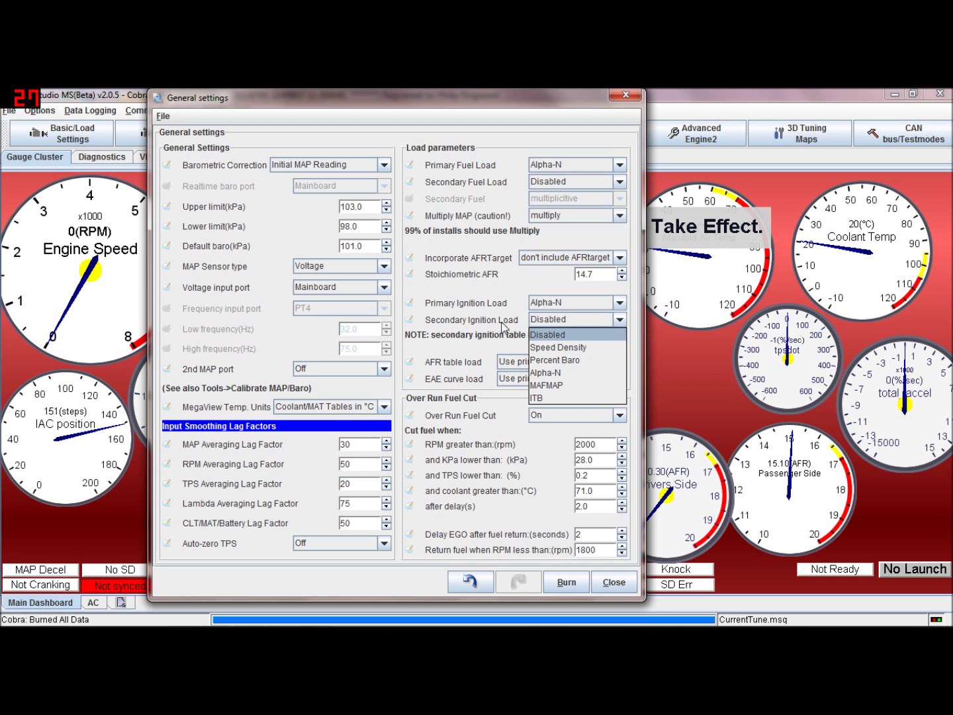
left_click(585, 336)
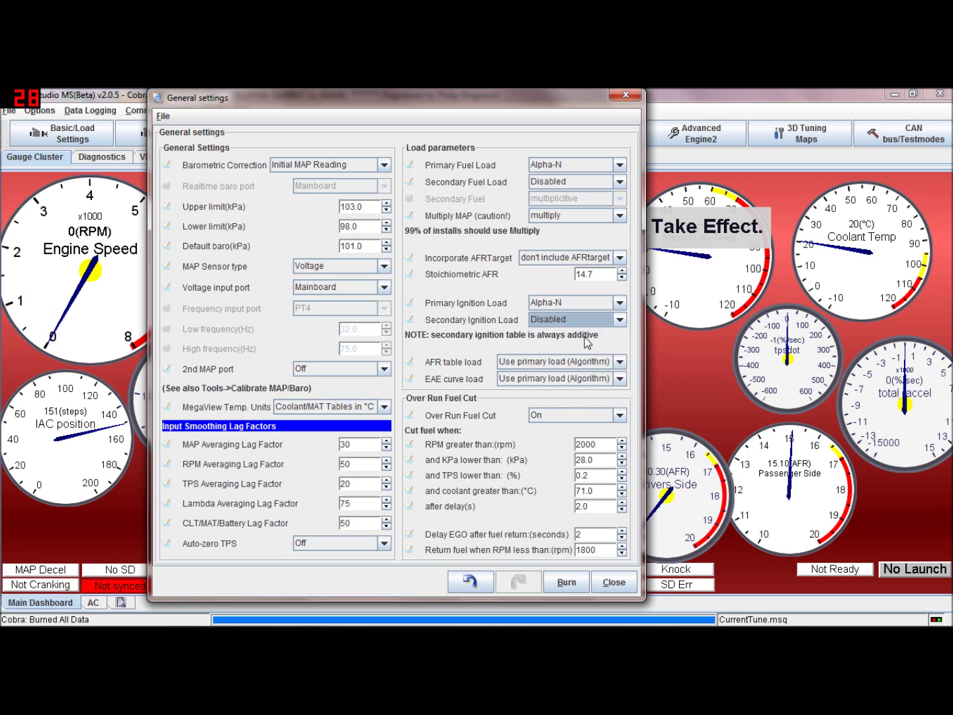
left_click(620, 183)
left_click(621, 183)
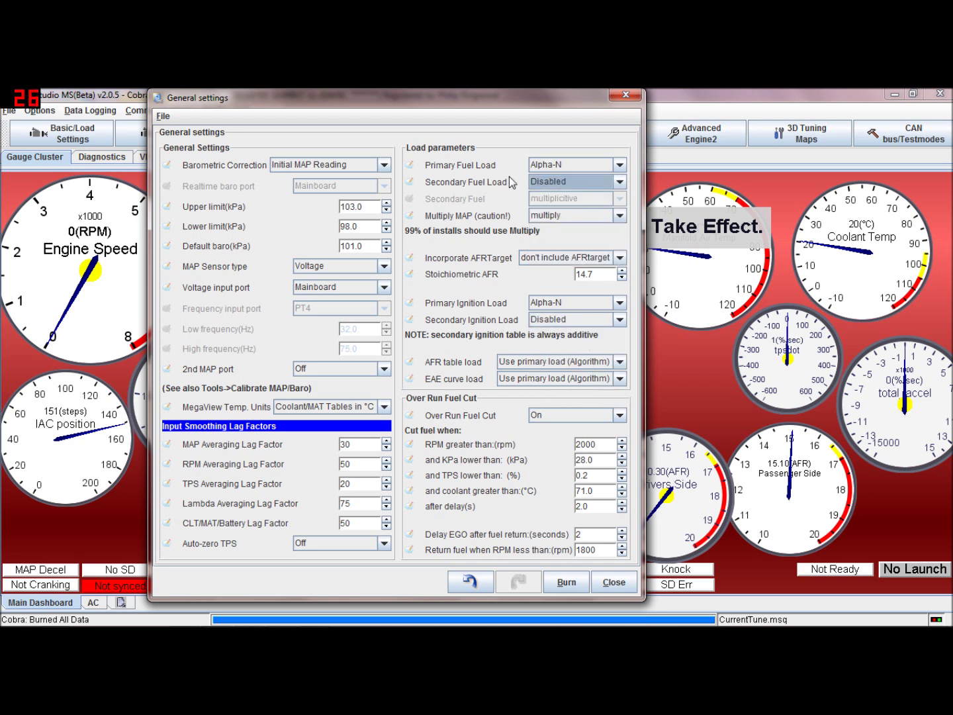
left_click(620, 362)
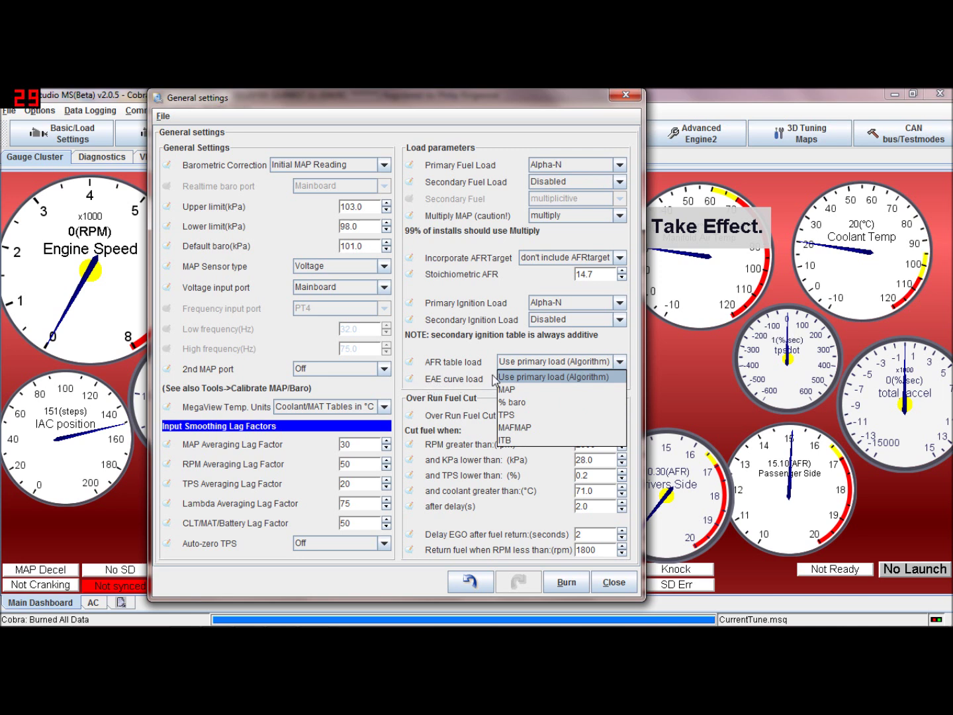
left_click(539, 381)
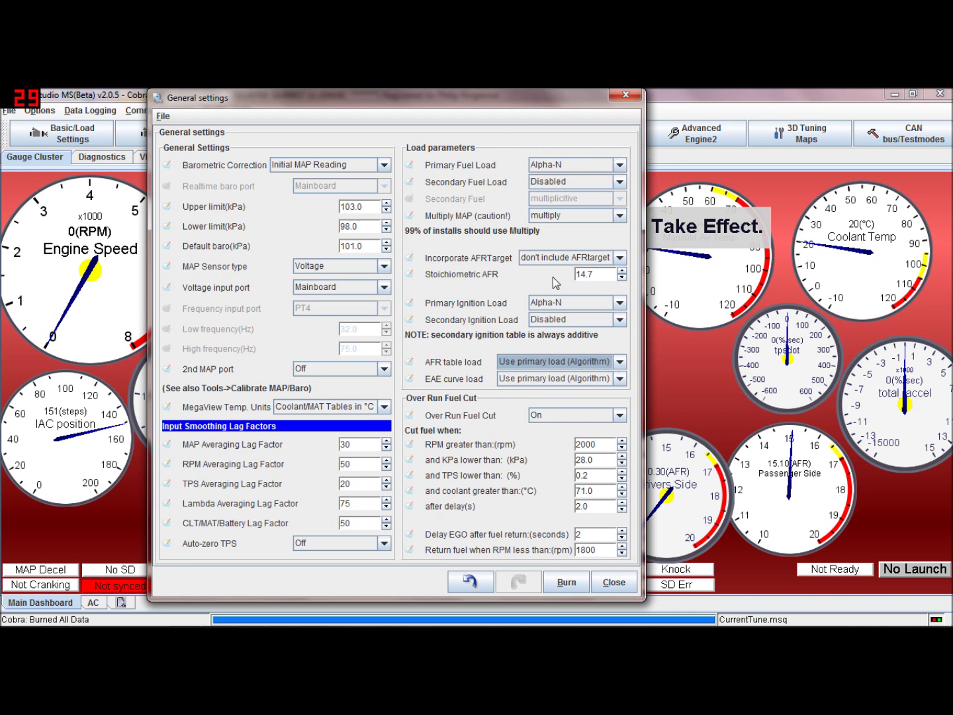
left_click(620, 362)
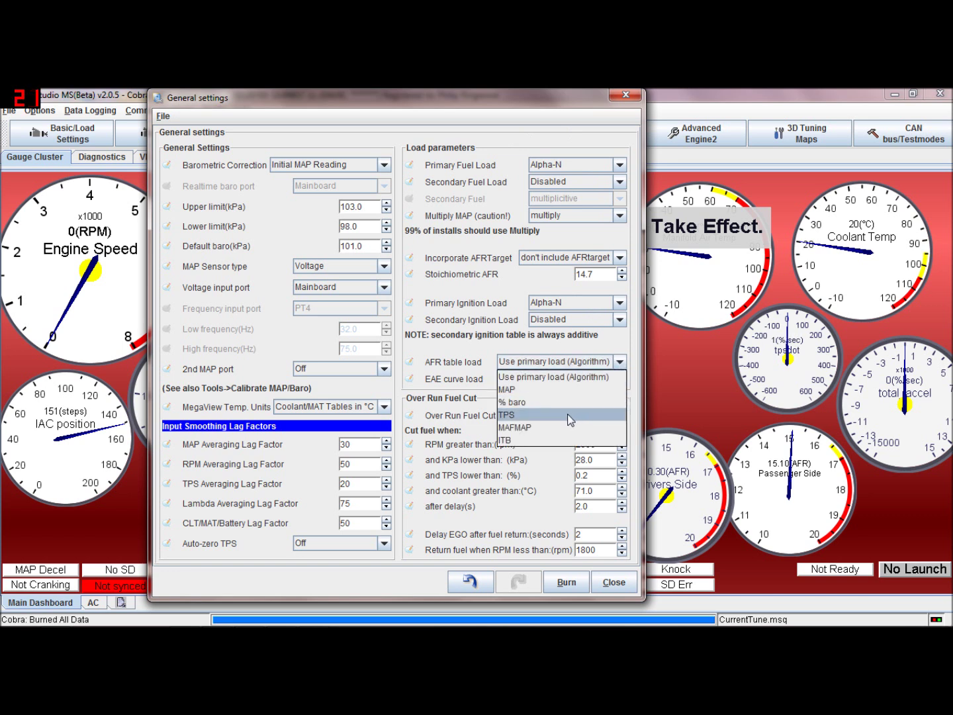
left_click(620, 164)
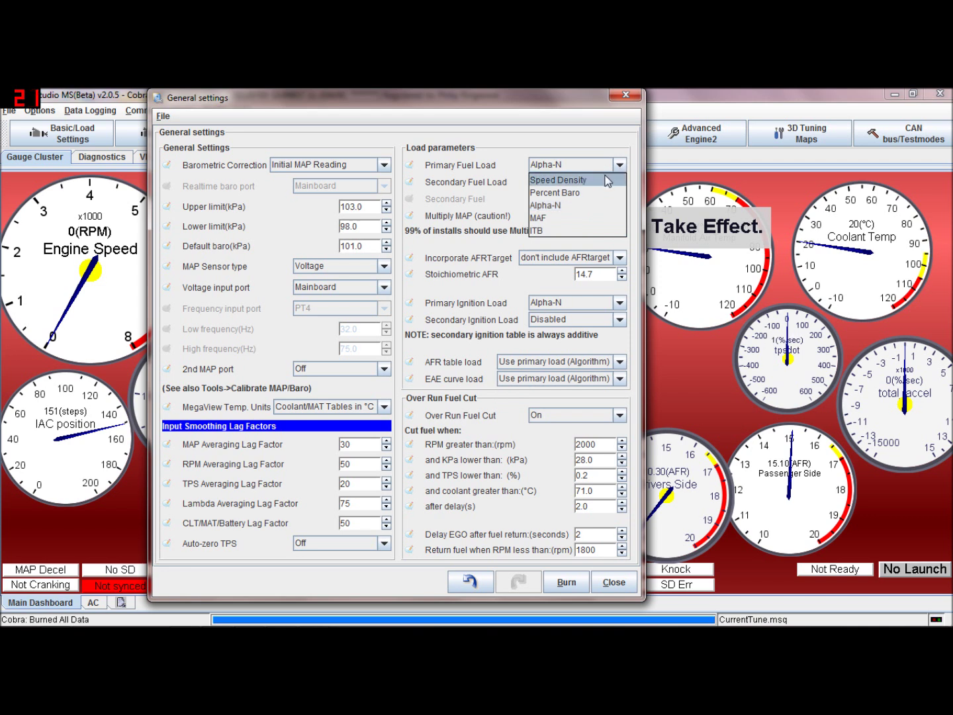
left_click(620, 303)
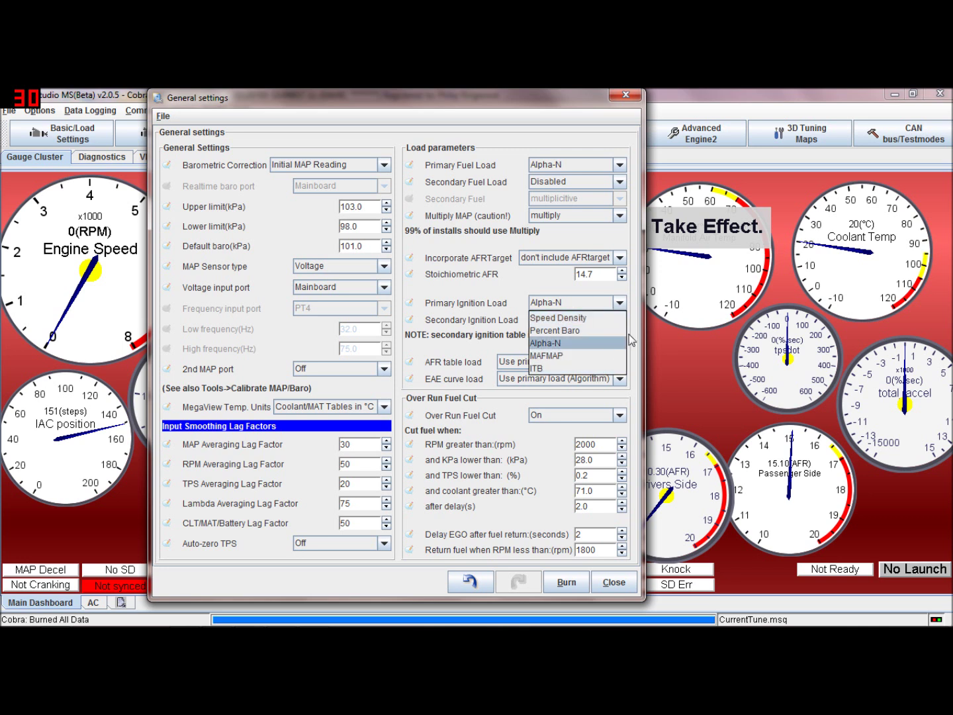
left_click(600, 341)
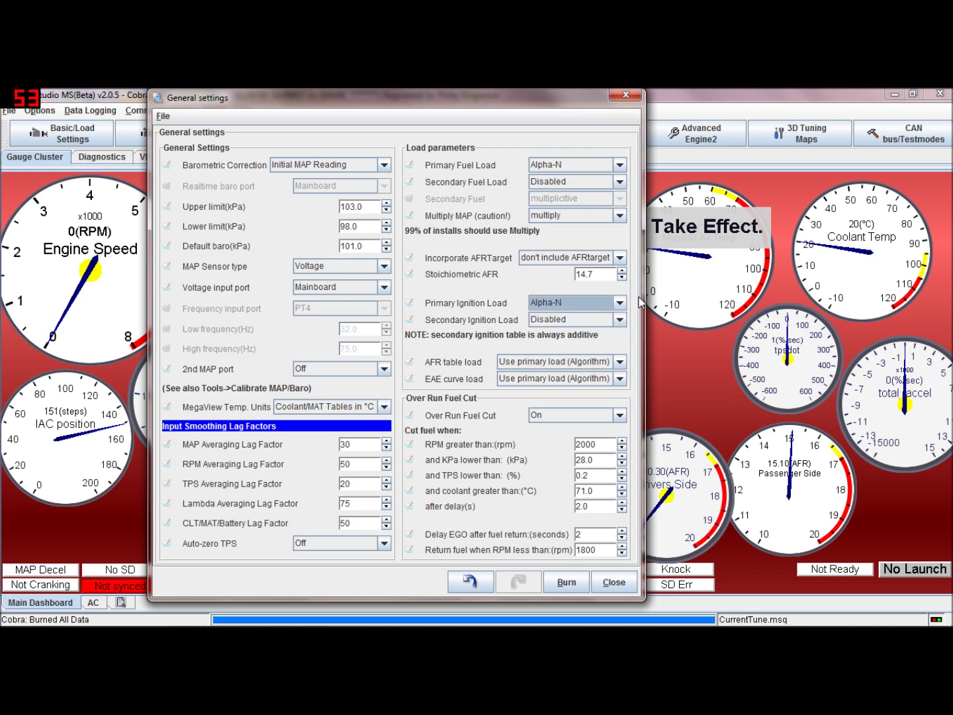
left_click(618, 363)
left_click(616, 376)
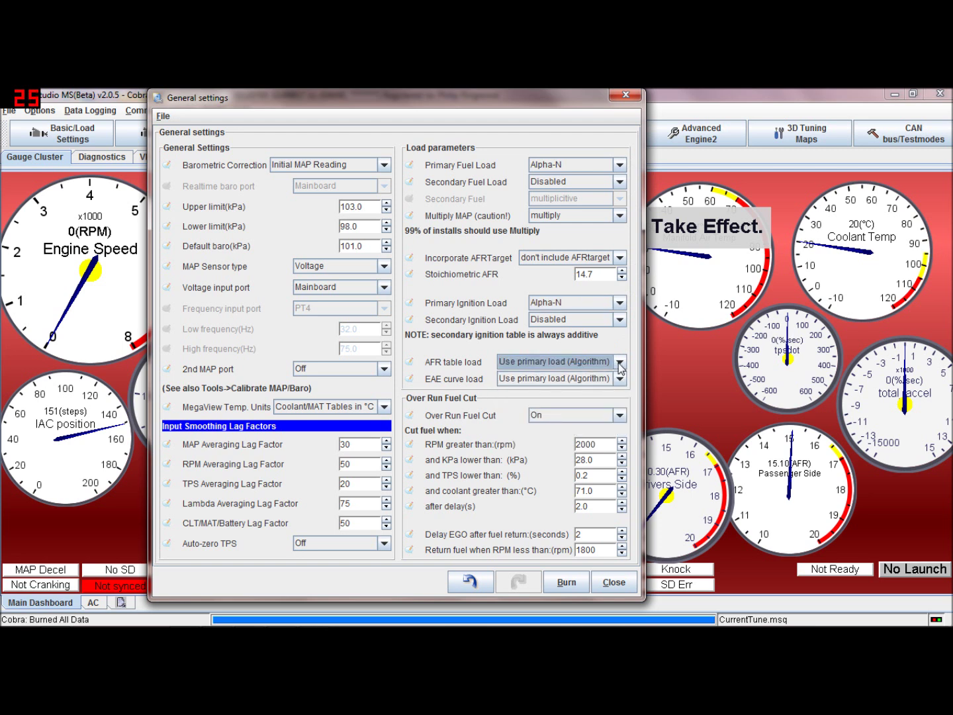
left_click(621, 379)
left_click(622, 380)
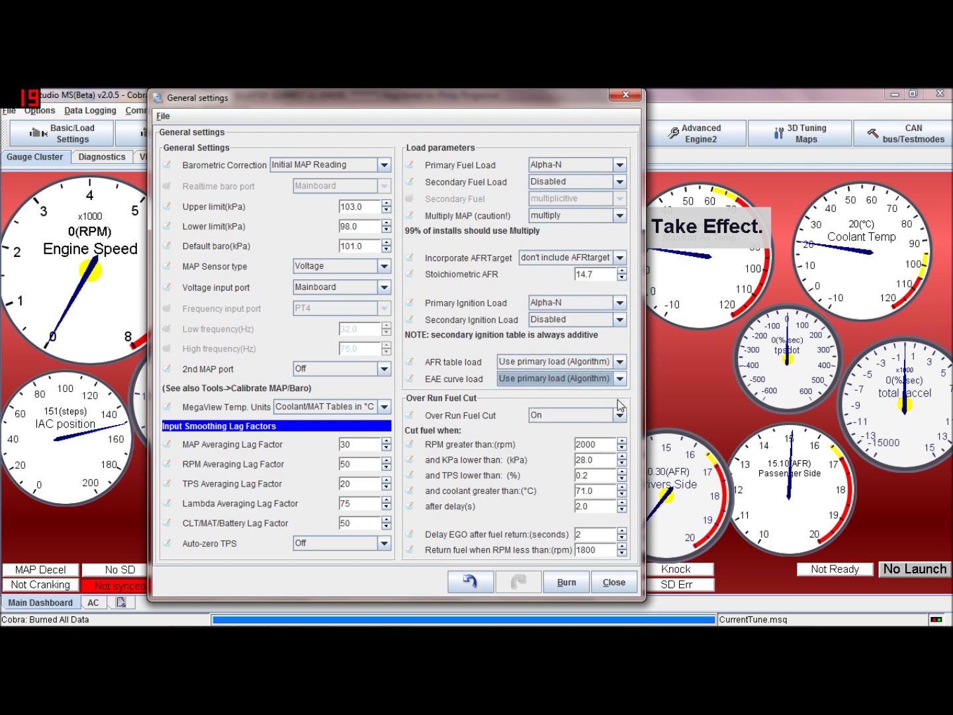
left_click(619, 415)
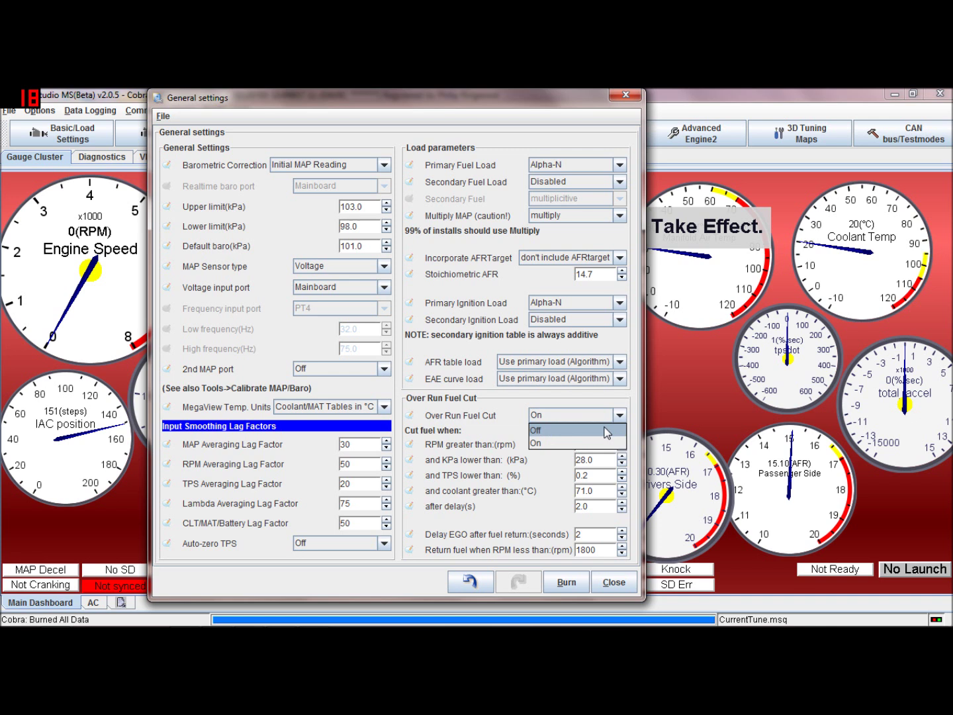
left_click(608, 432)
left_click(621, 416)
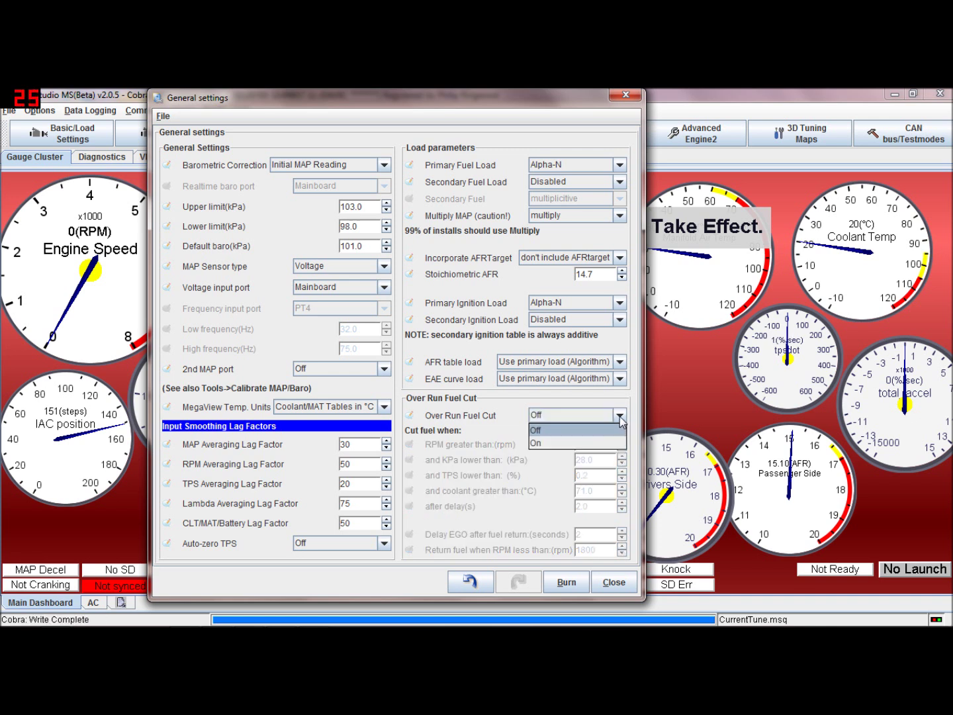
left_click(587, 442)
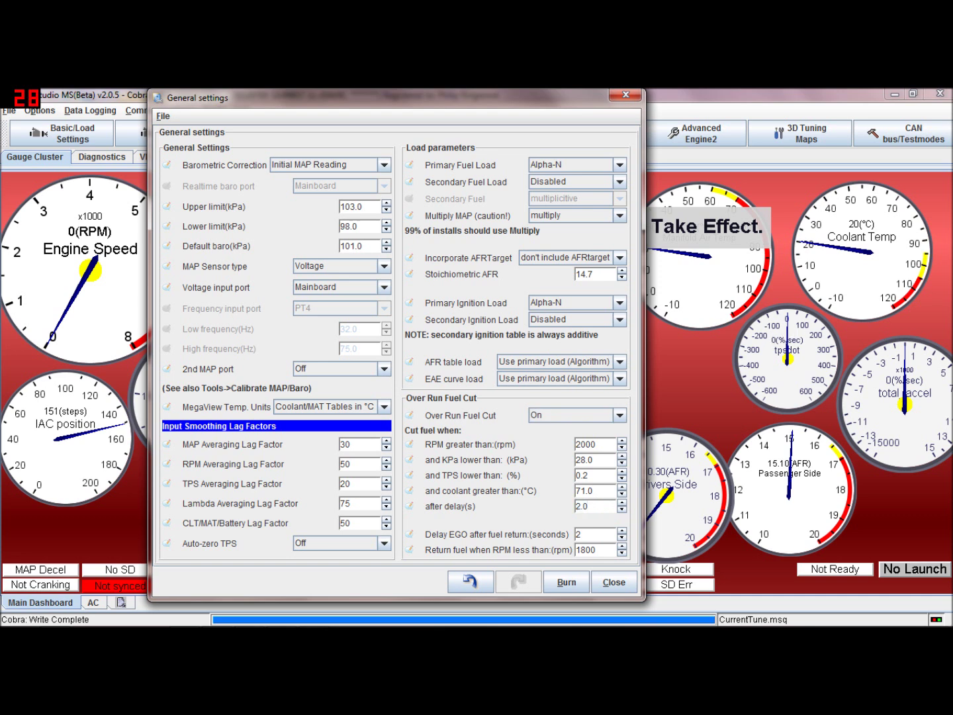
left_click(586, 444)
left_click(585, 460)
left_click(595, 550)
left_click(566, 582)
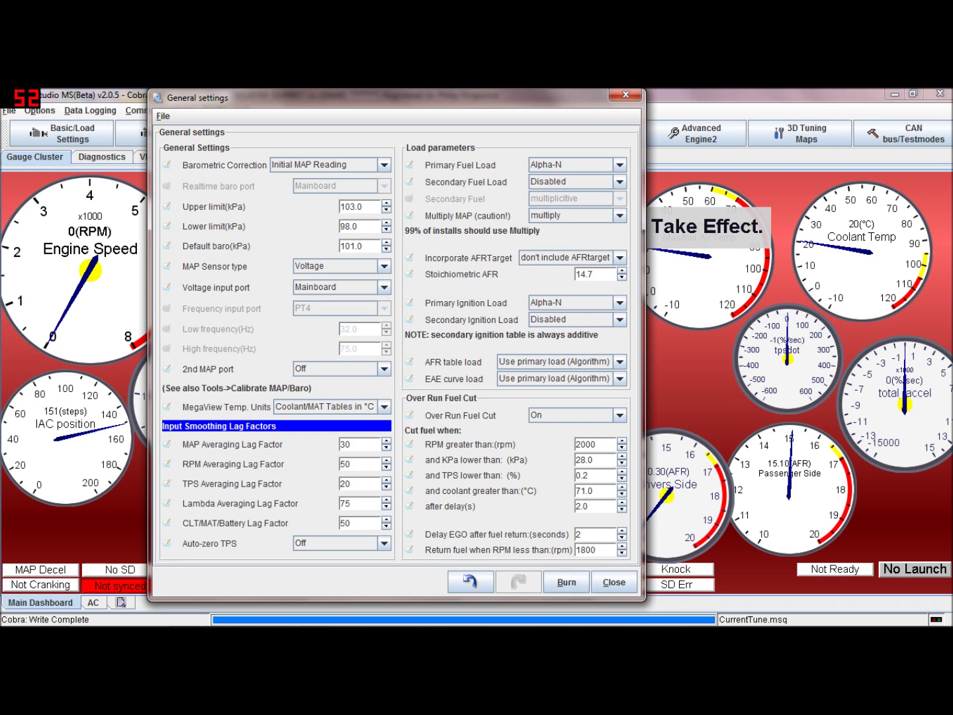